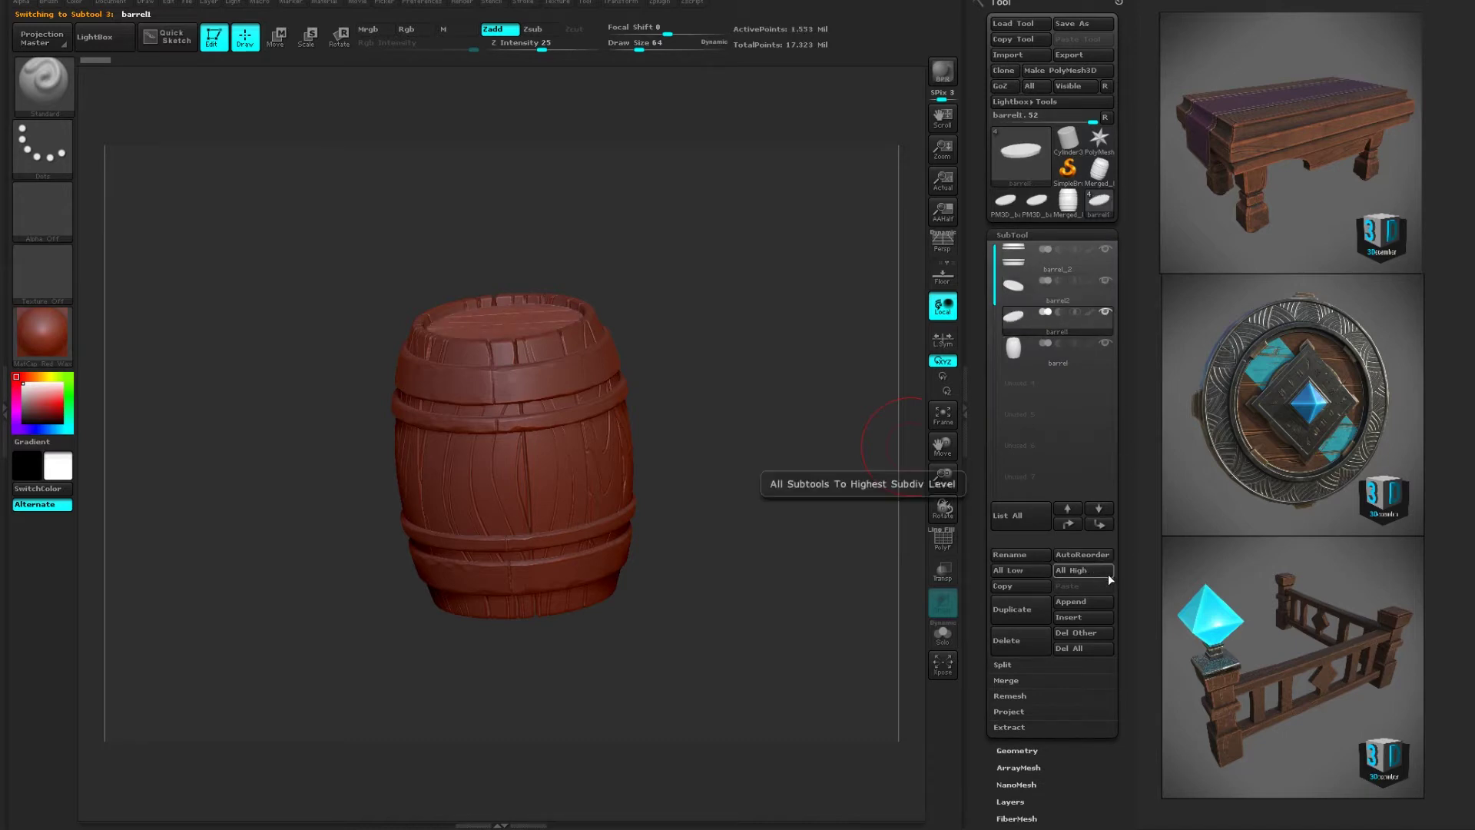
- Lower the barrel1 subtool's subdivision level and set the barrel subtool to subdivision level 1
{"action": "left_click", "coordinate": [1046, 750]}
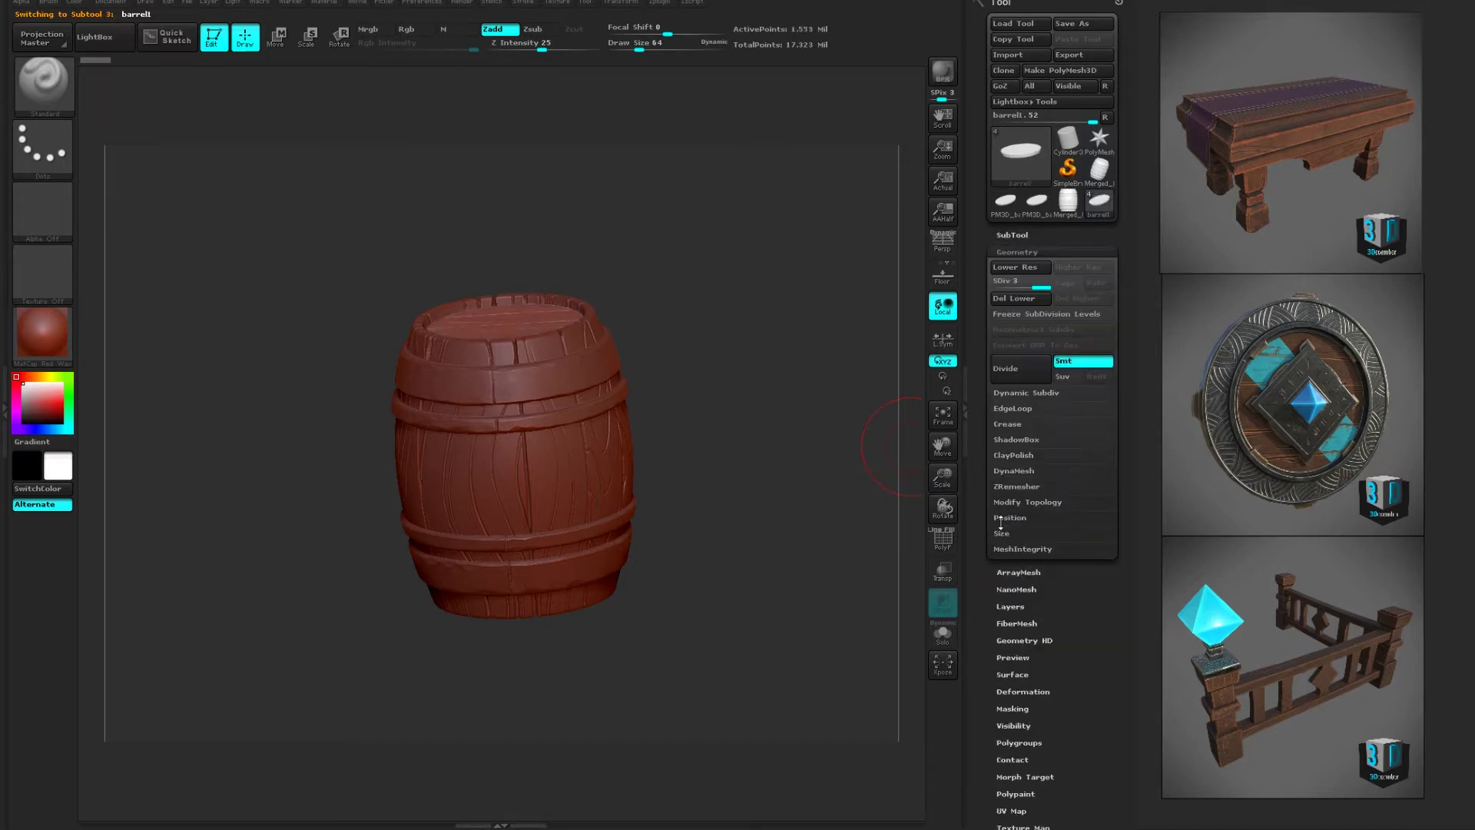
{"action": "left_click_drag", "start_coordinate": [1033, 281], "coordinate": [994, 282]}
{"action": "left_click", "coordinate": [1020, 233]}
{"action": "left_click", "coordinate": [1022, 351]}
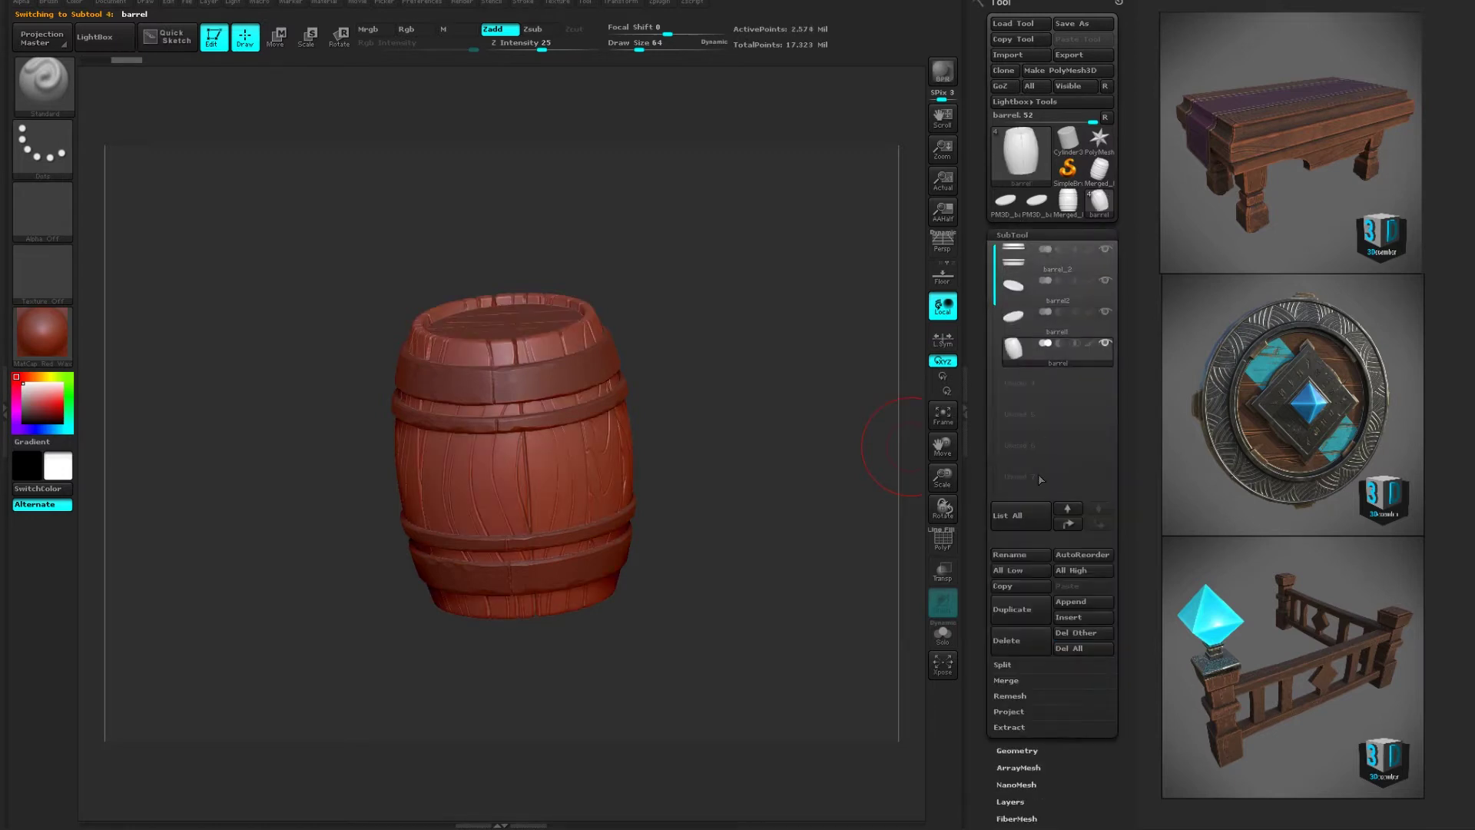
{"action": "left_click", "coordinate": [1016, 750]}
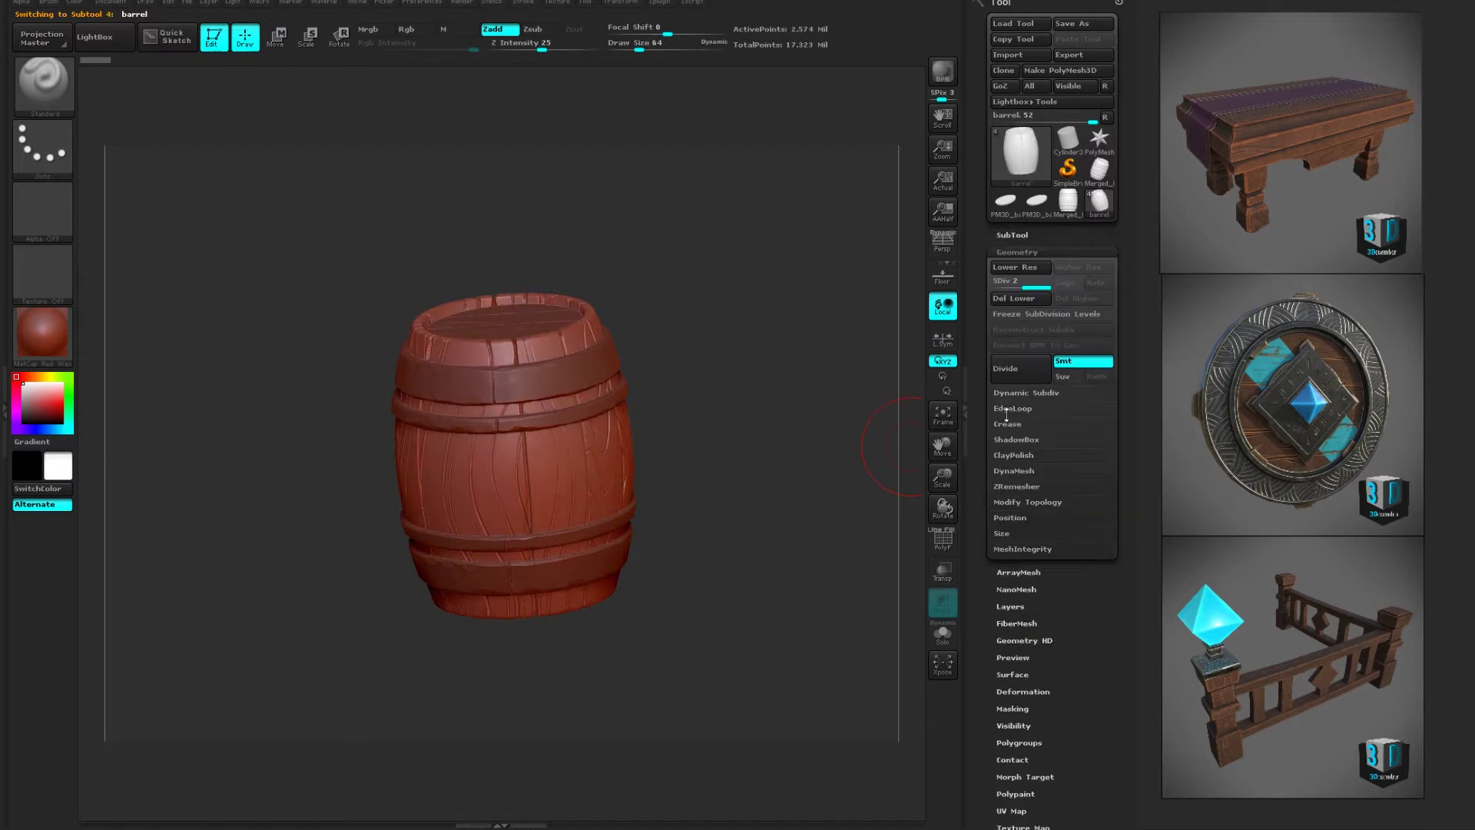
{"action": "left_click", "coordinate": [1009, 283]}
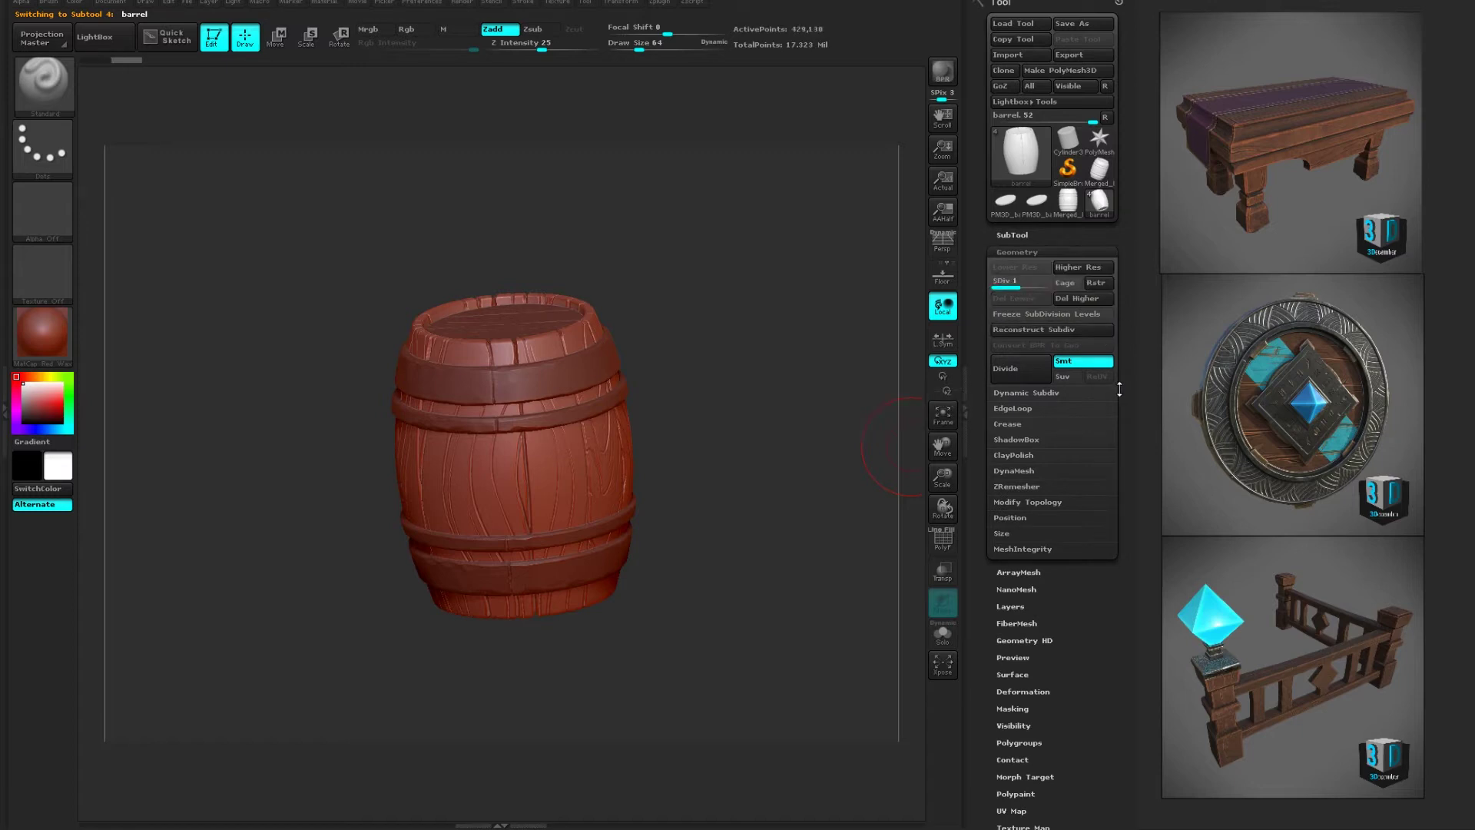
{"action": "left_click", "coordinate": [1003, 234]}
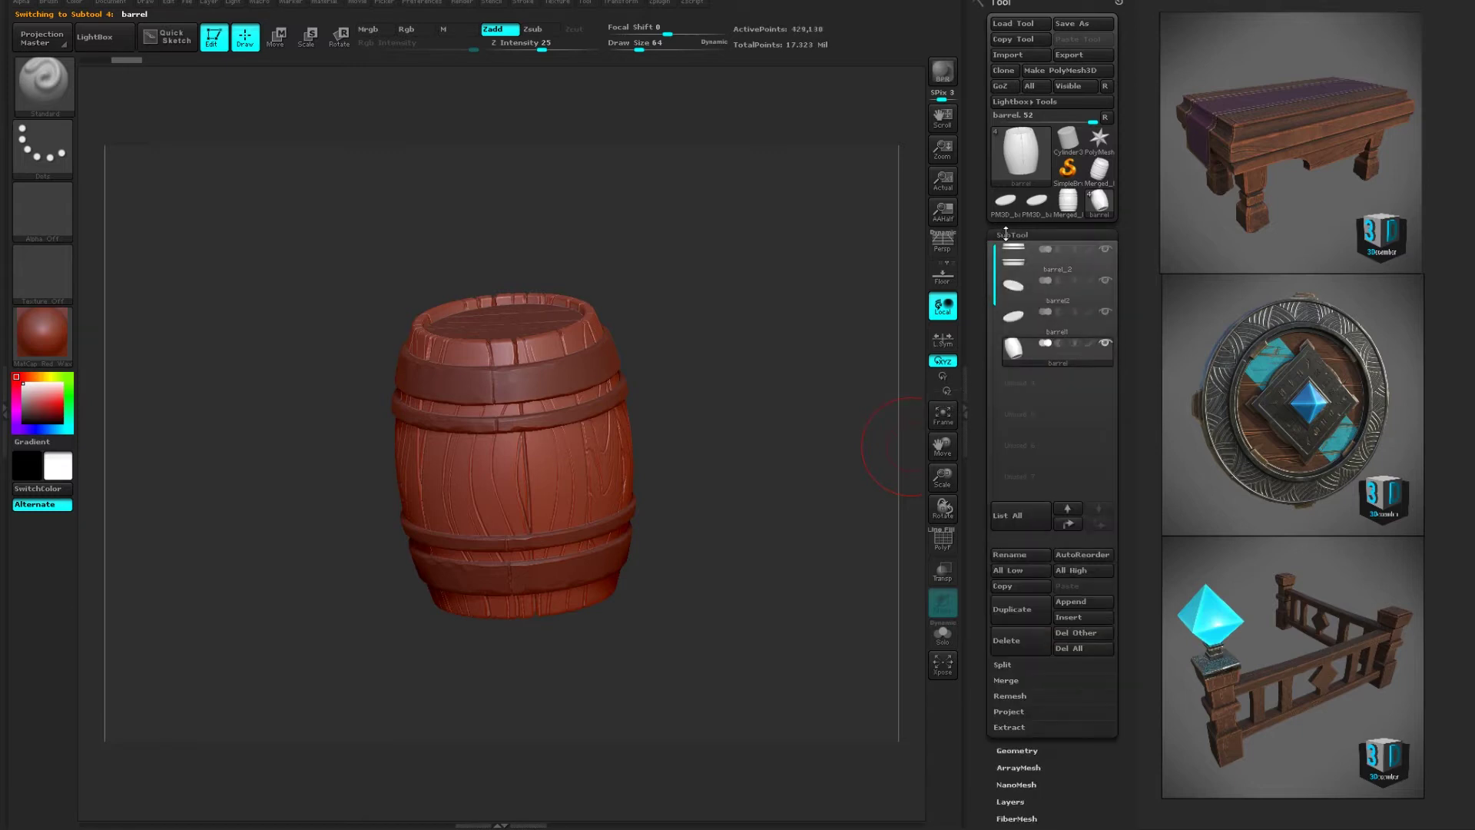
- Pre-process all subtools with Decimation Master and decimate all of them at 20%
{"action": "left_click", "coordinate": [659, 6]}
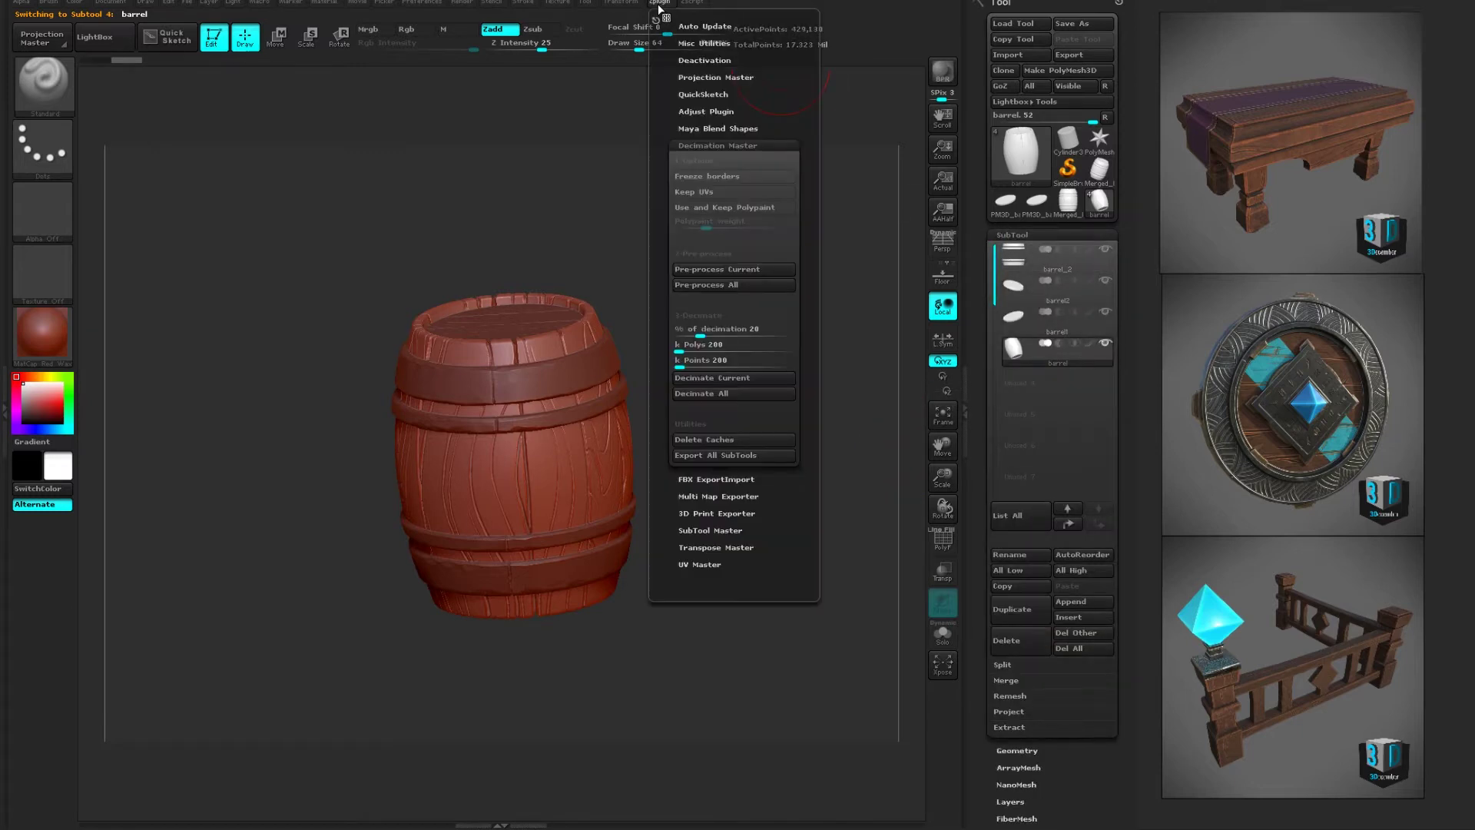
{"action": "left_click", "coordinate": [705, 284]}
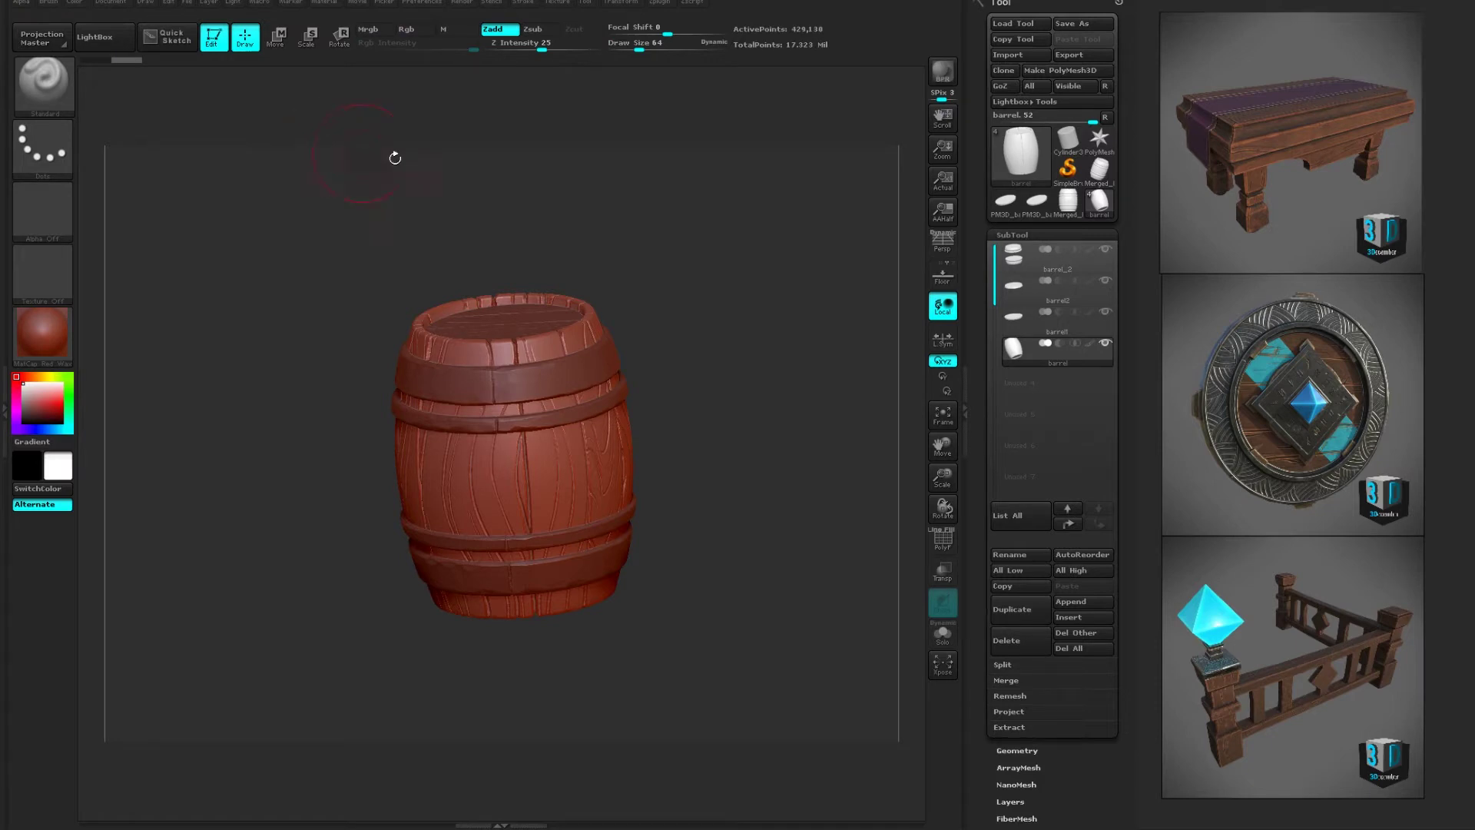
{"action": "left_click_drag", "start_coordinate": [673, 228], "coordinate": [675, 187]}
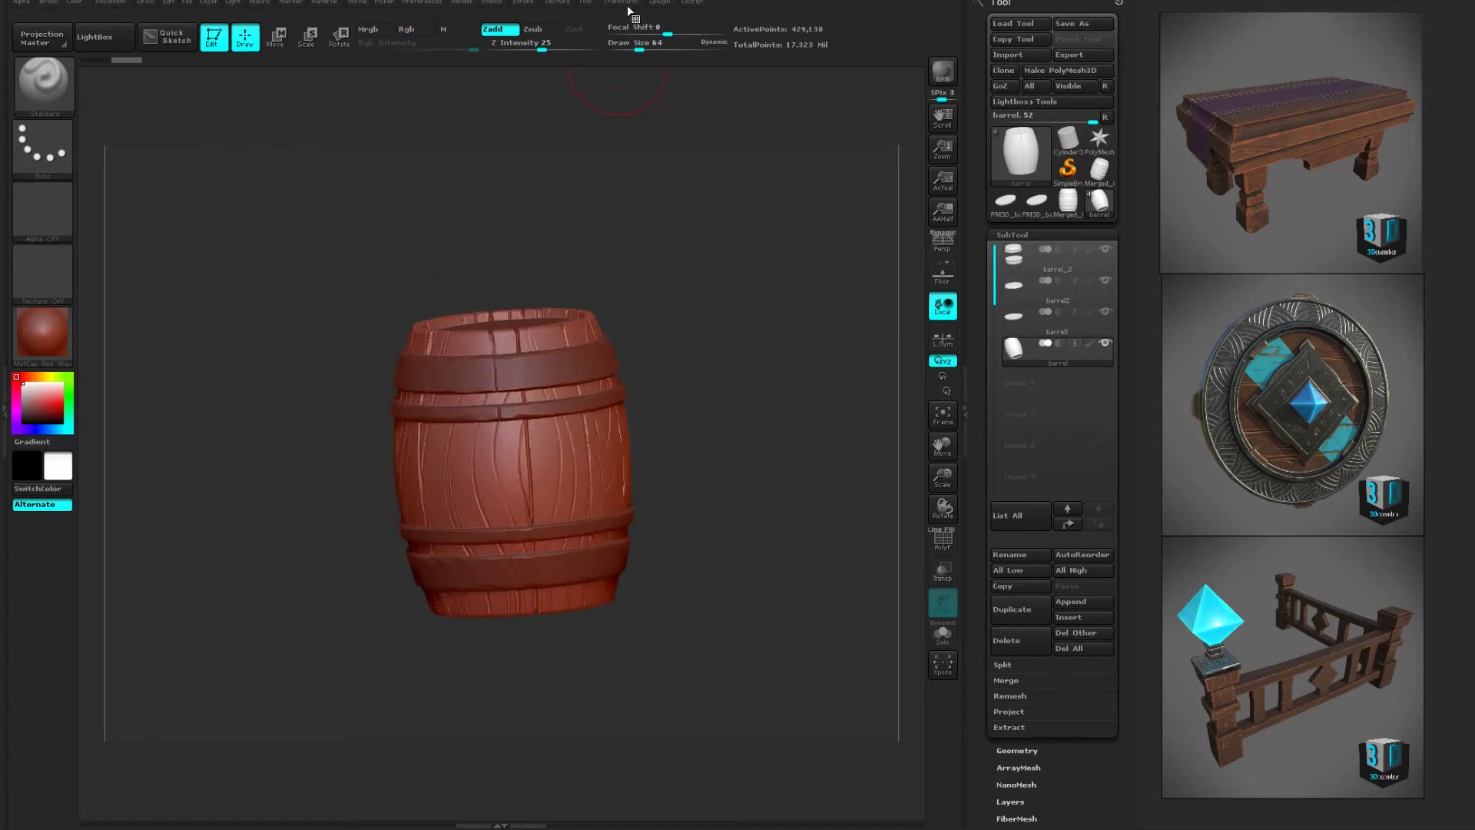
{"action": "left_click", "coordinate": [653, 5]}
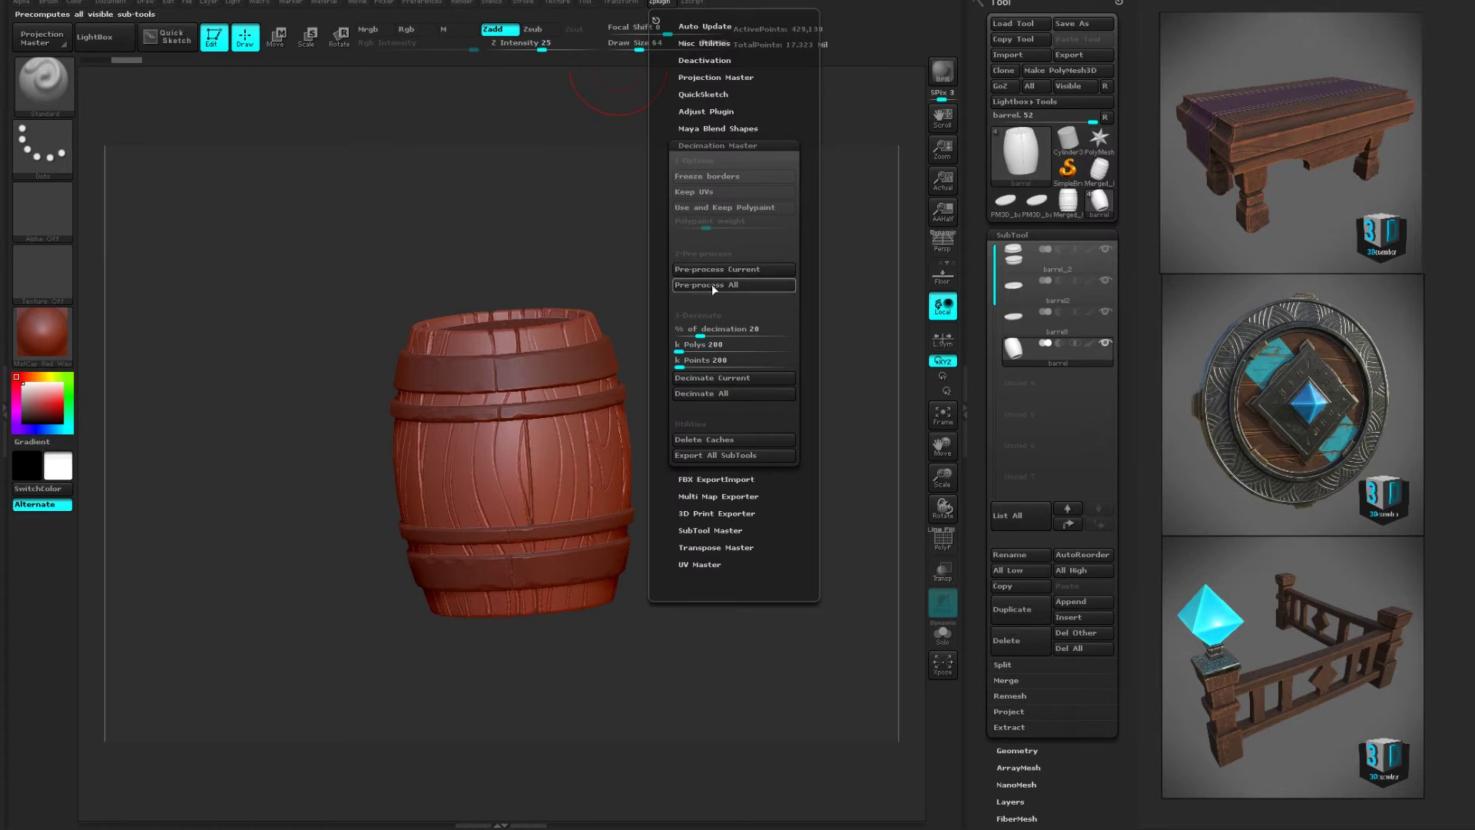
{"action": "left_click", "coordinate": [745, 391]}
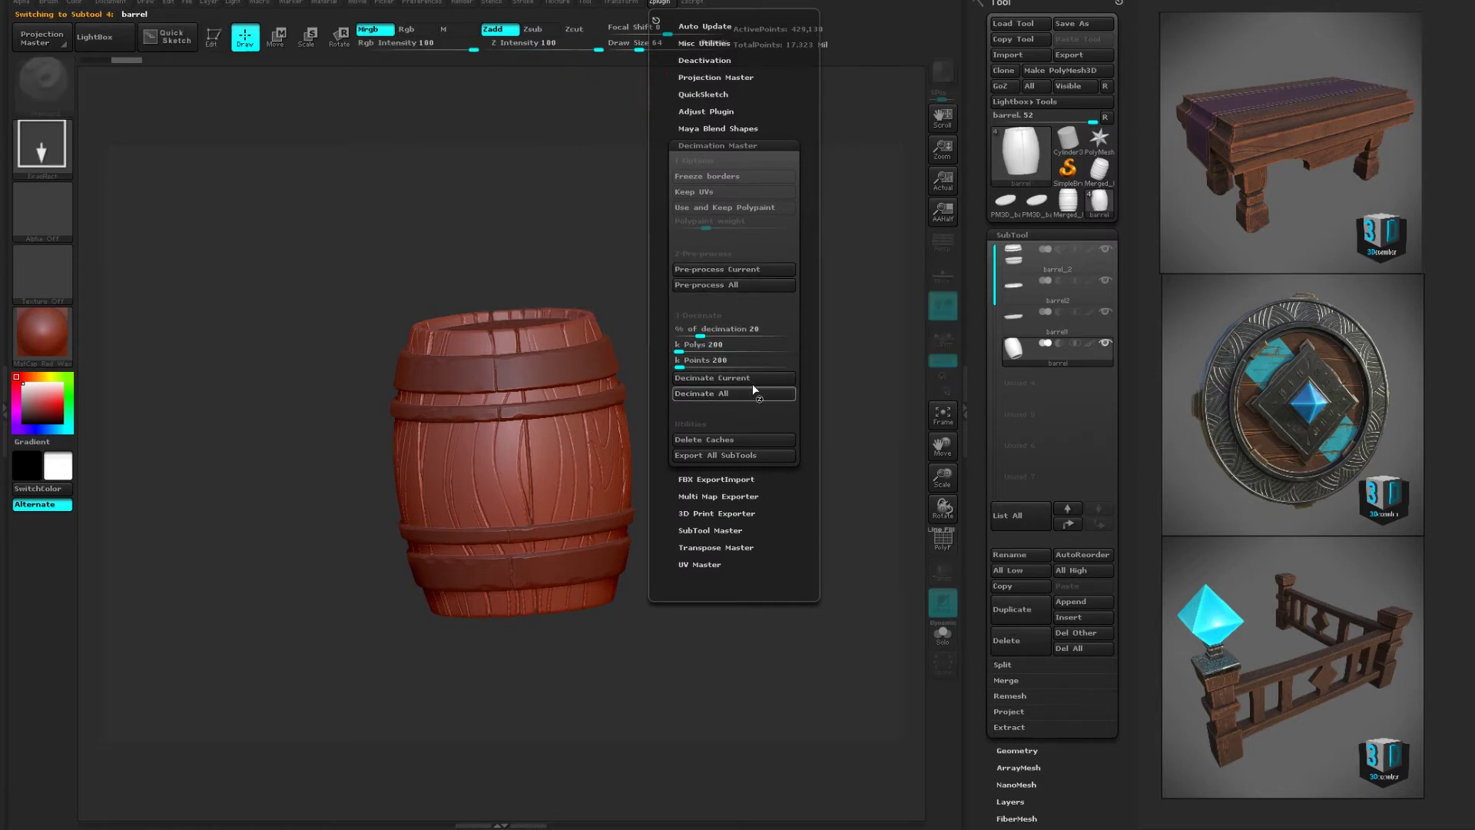
{"action": "left_click", "coordinate": [705, 344]}
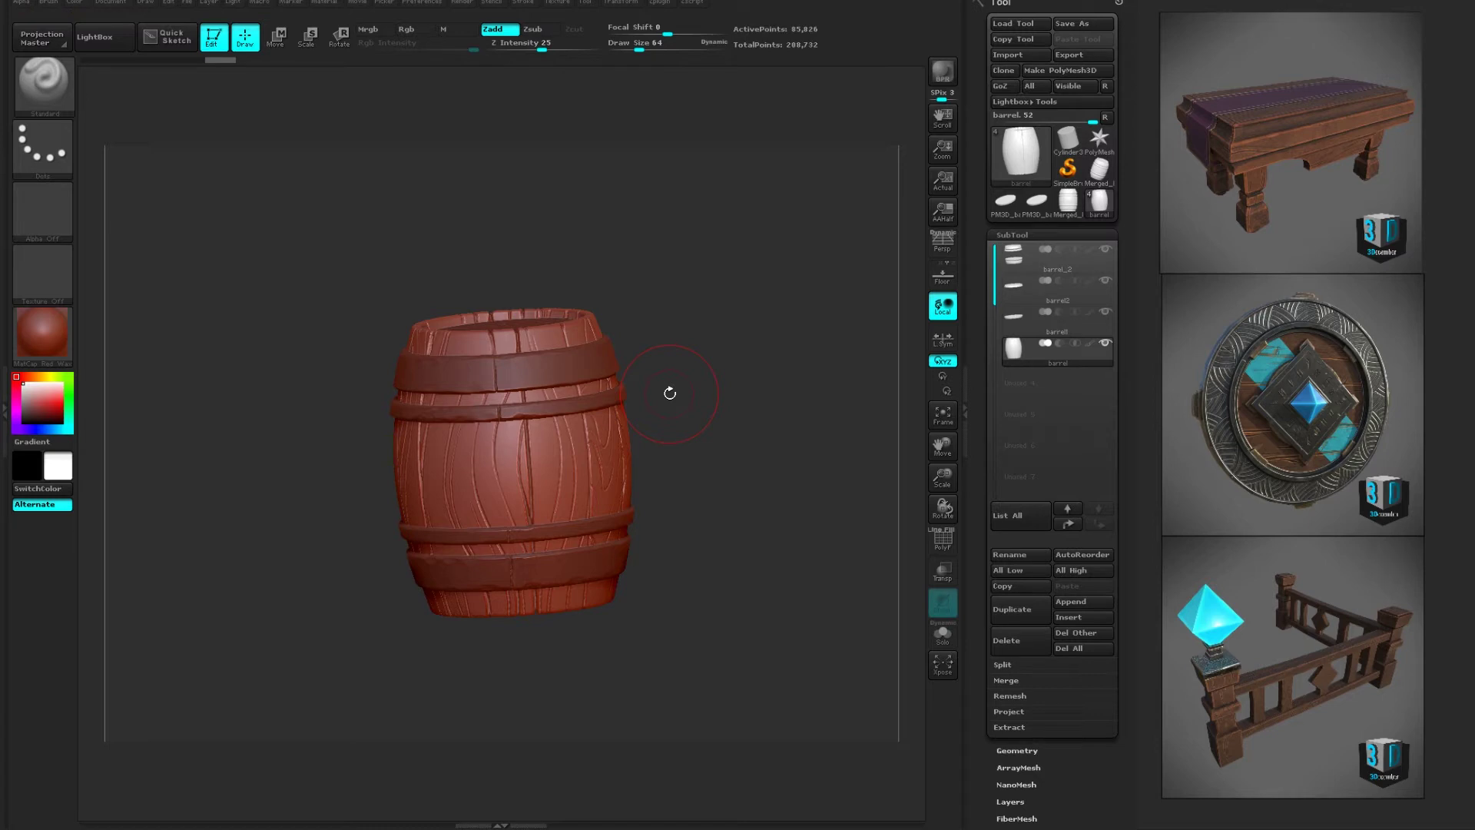
- Decimate only the barrel subtool at about 41.14% and display its wireframe
{"action": "left_click_drag", "start_coordinate": [669, 393], "coordinate": [880, 224], "text": "alt"}
{"action": "left_click_drag", "start_coordinate": [771, 261], "coordinate": [763, 149]}
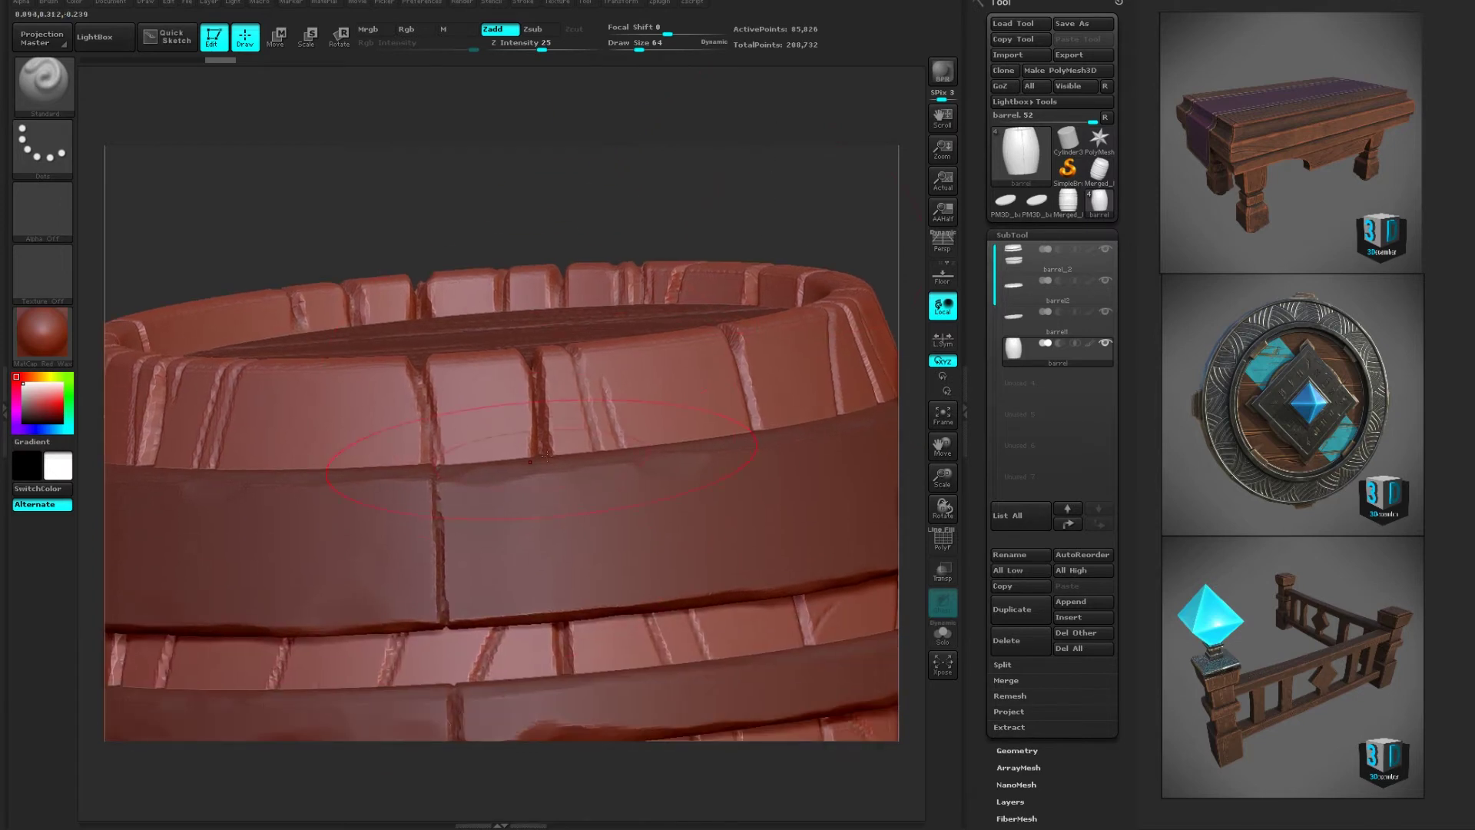
{"action": "left_click", "coordinate": [658, 2]}
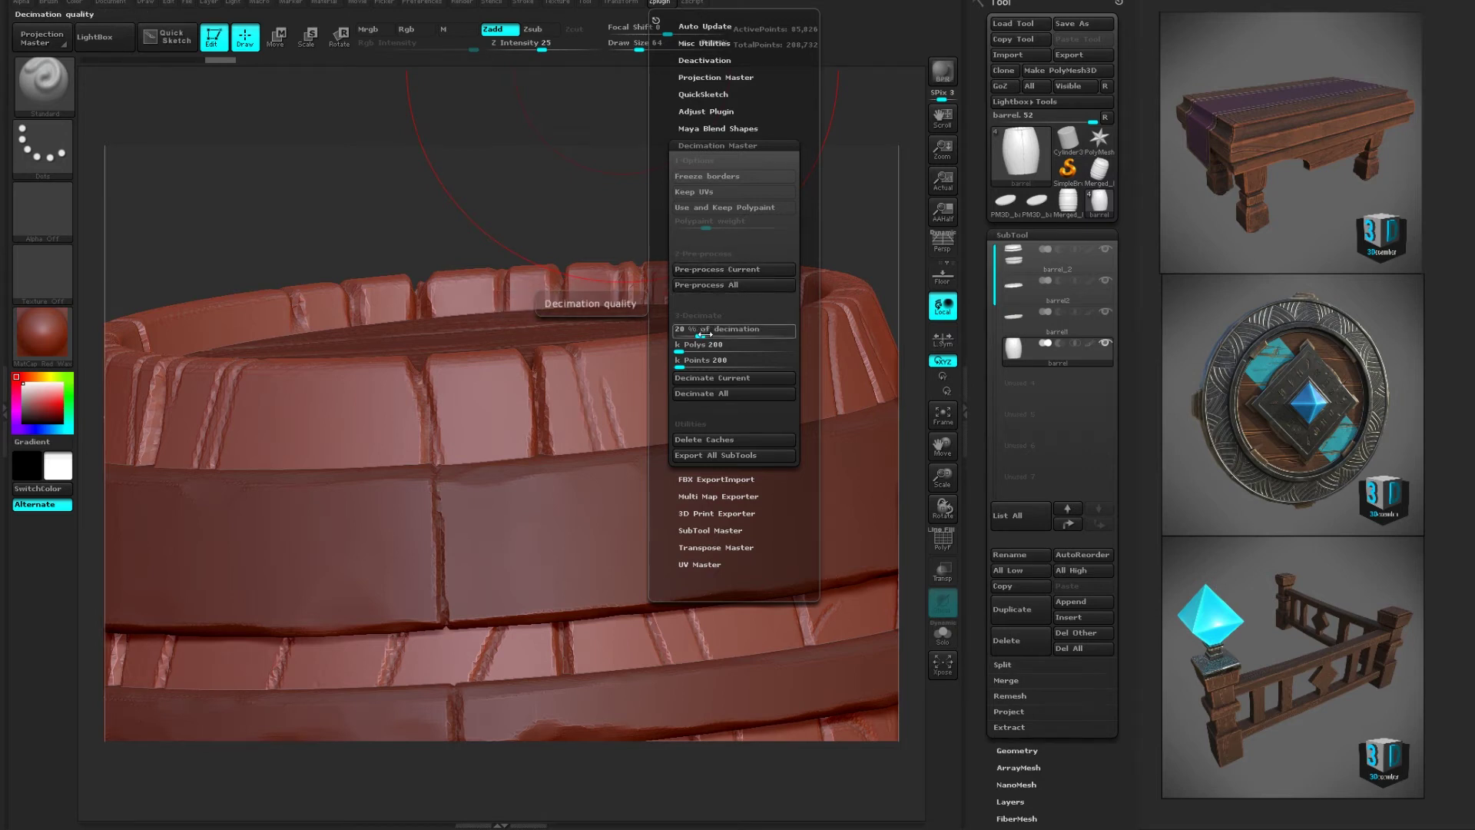
{"action": "left_click_drag", "start_coordinate": [703, 335], "coordinate": [724, 334]}
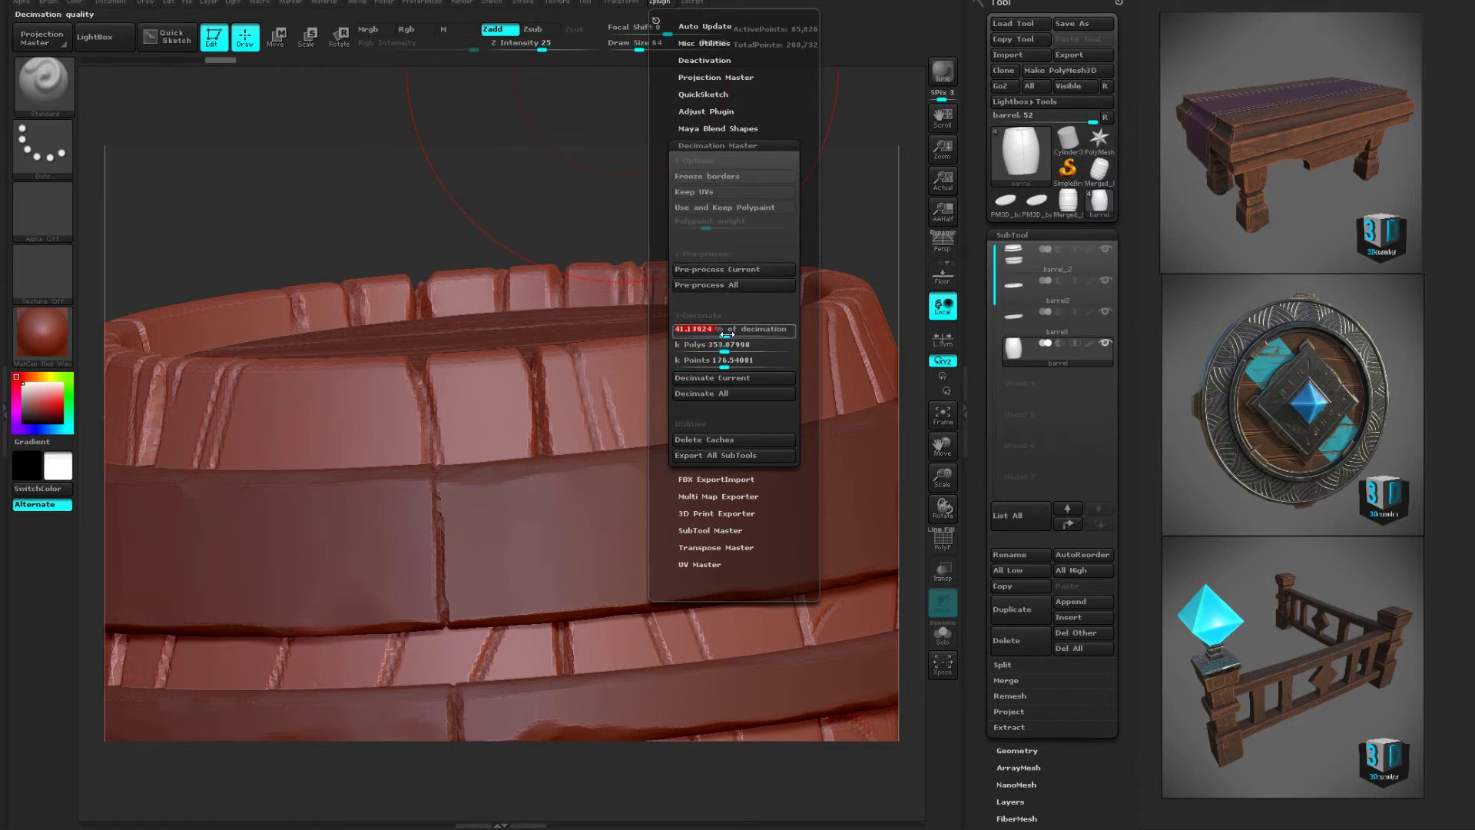
{"action": "left_click", "coordinate": [734, 379]}
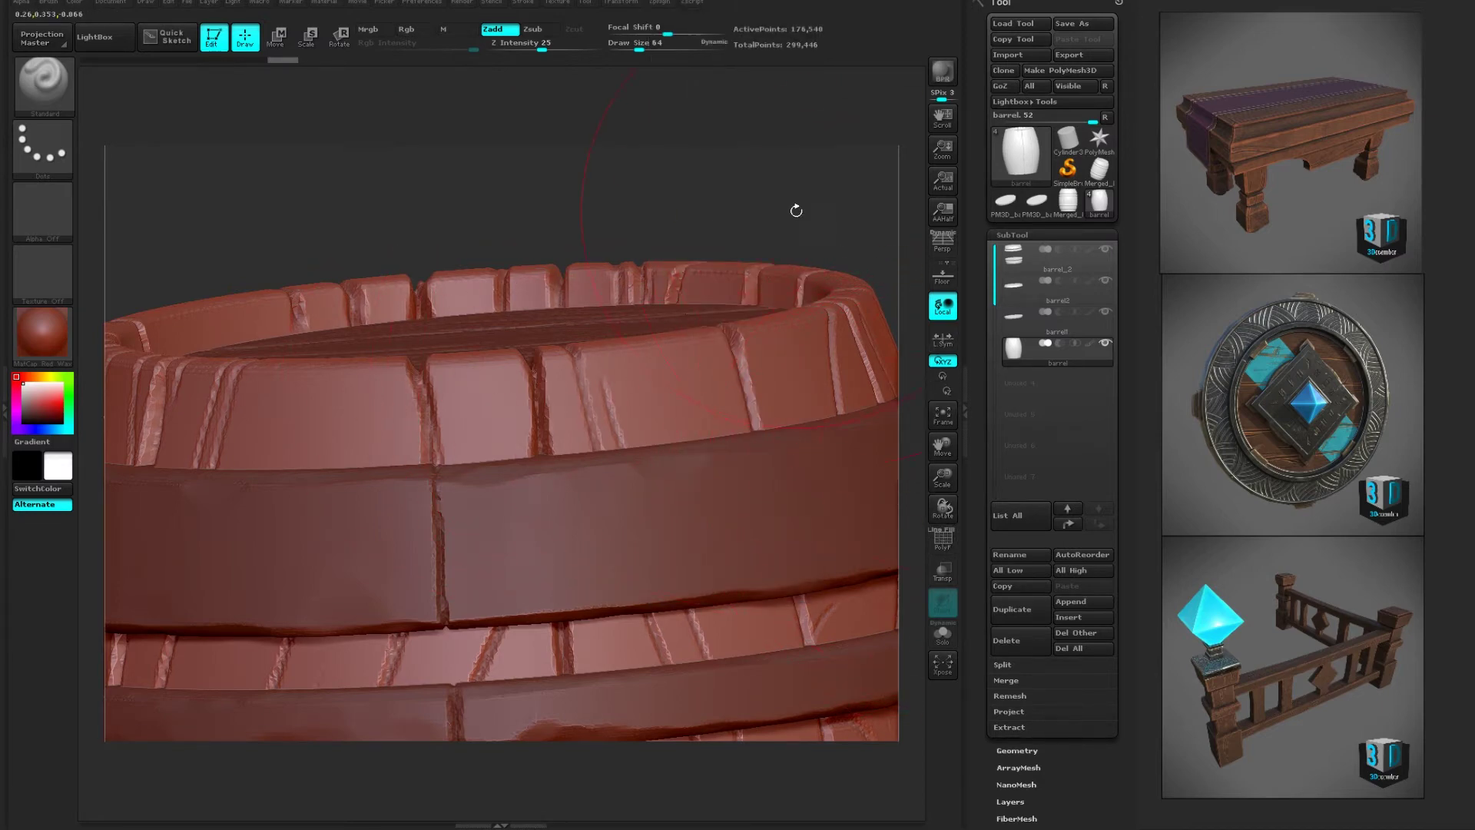
{"action": "key", "text": "shift+f"}
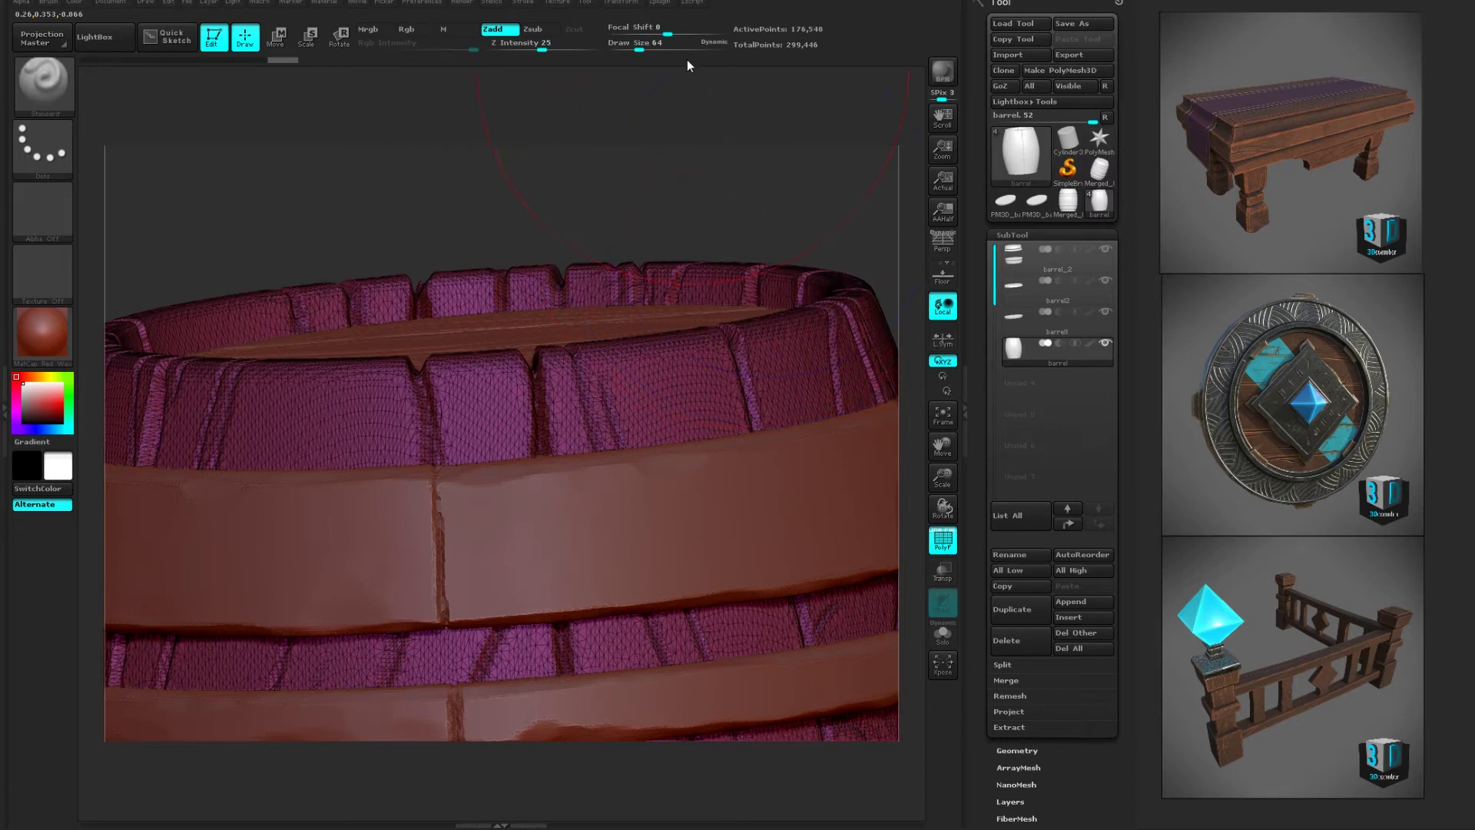
- Decimate the barrel subtool again, first at about 65.19% and then at about 75.95%
{"action": "left_click", "coordinate": [658, 6]}
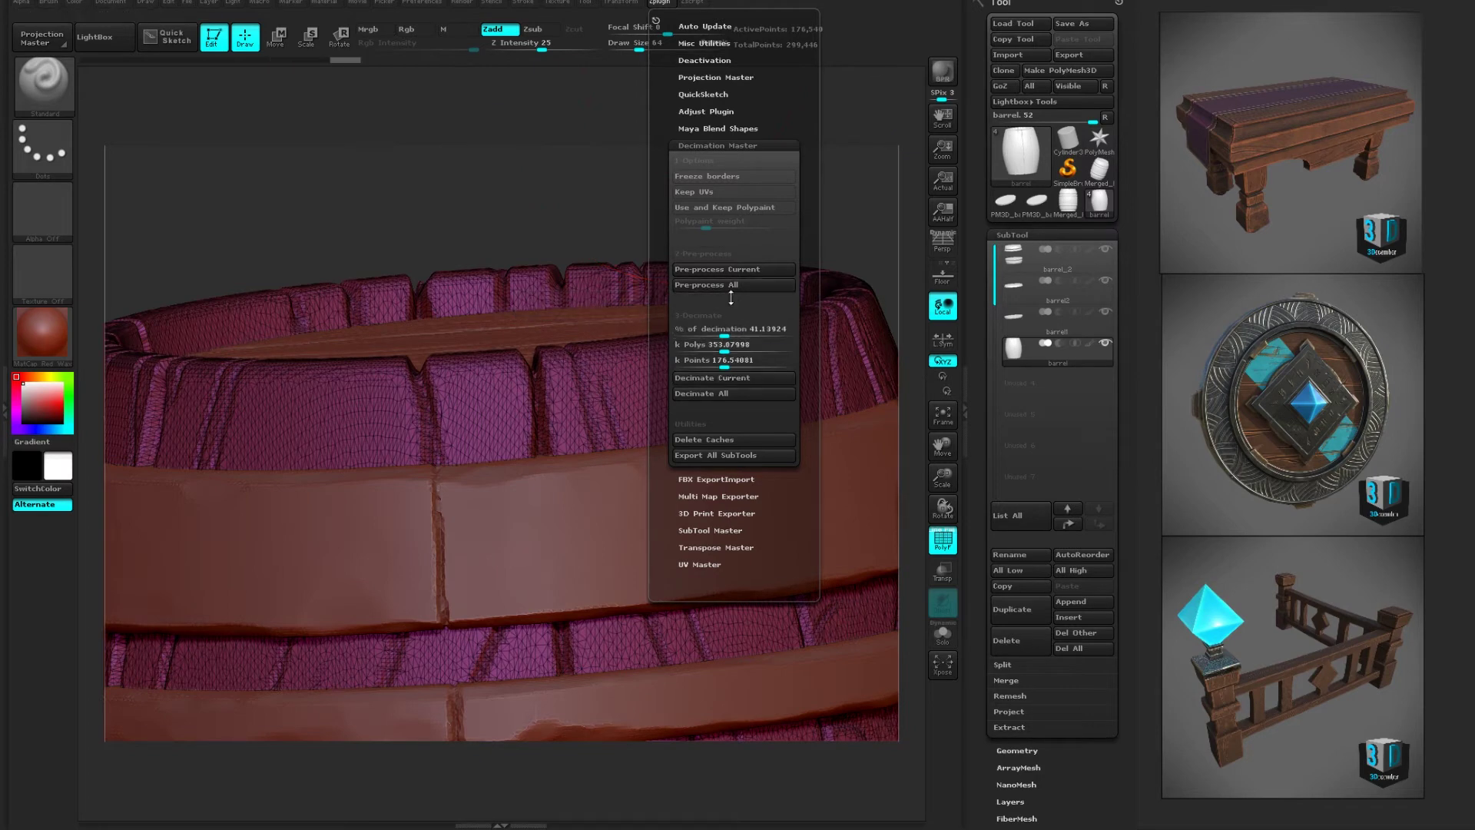
{"action": "left_click_drag", "start_coordinate": [726, 335], "coordinate": [751, 335]}
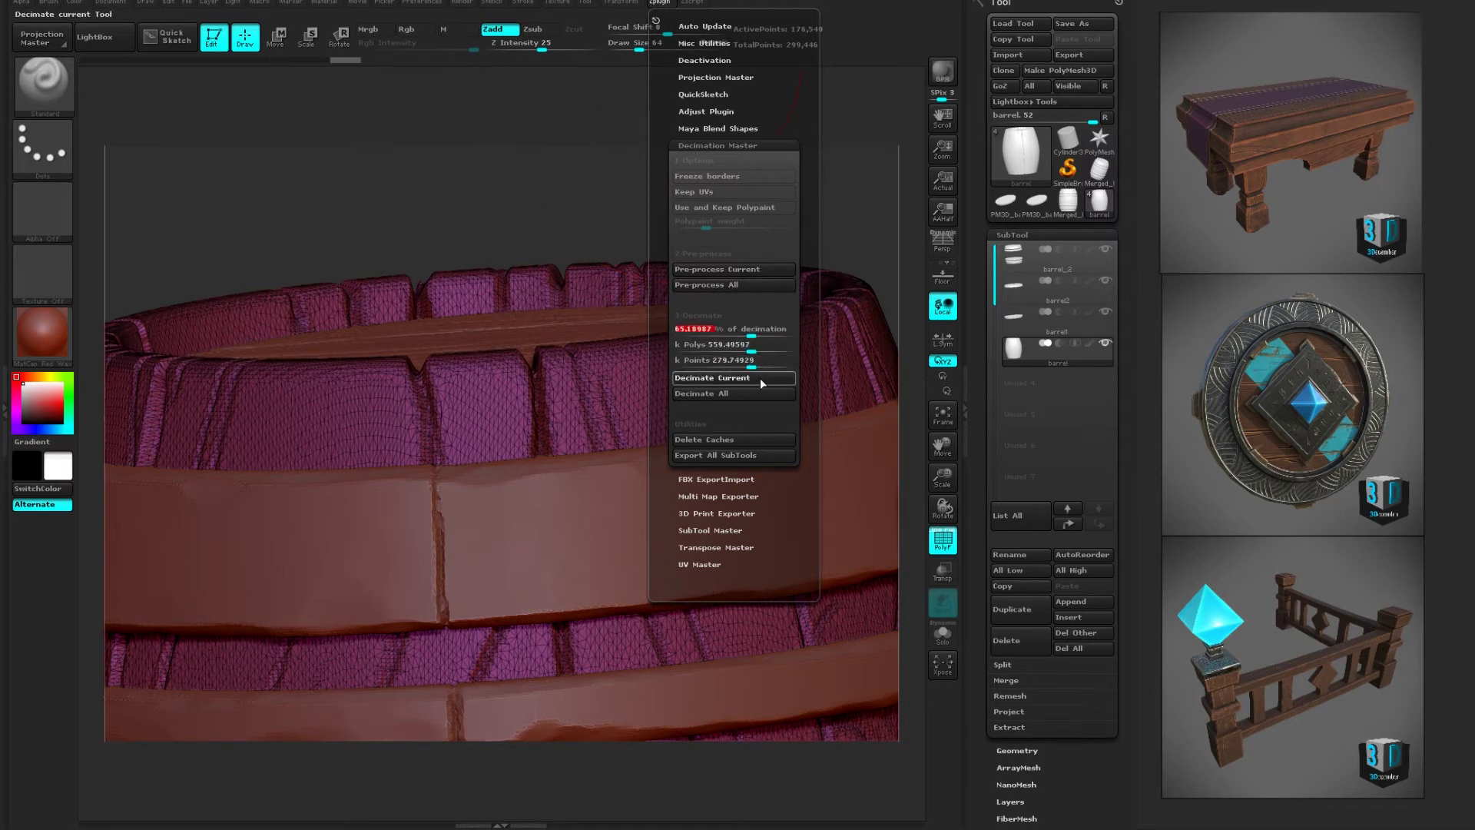
{"action": "left_click", "coordinate": [759, 377]}
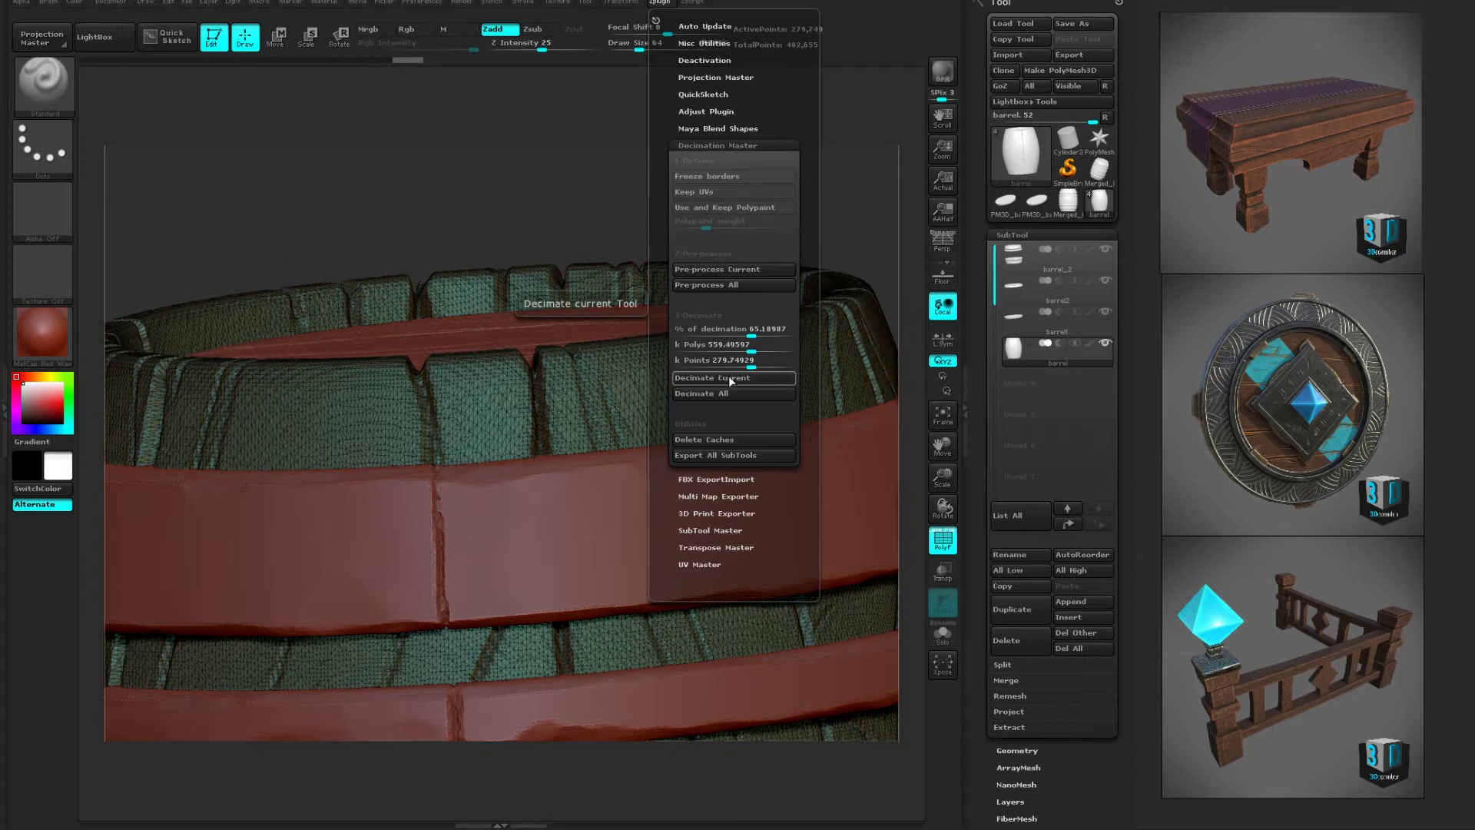
{"action": "left_click_drag", "start_coordinate": [726, 329], "coordinate": [742, 332]}
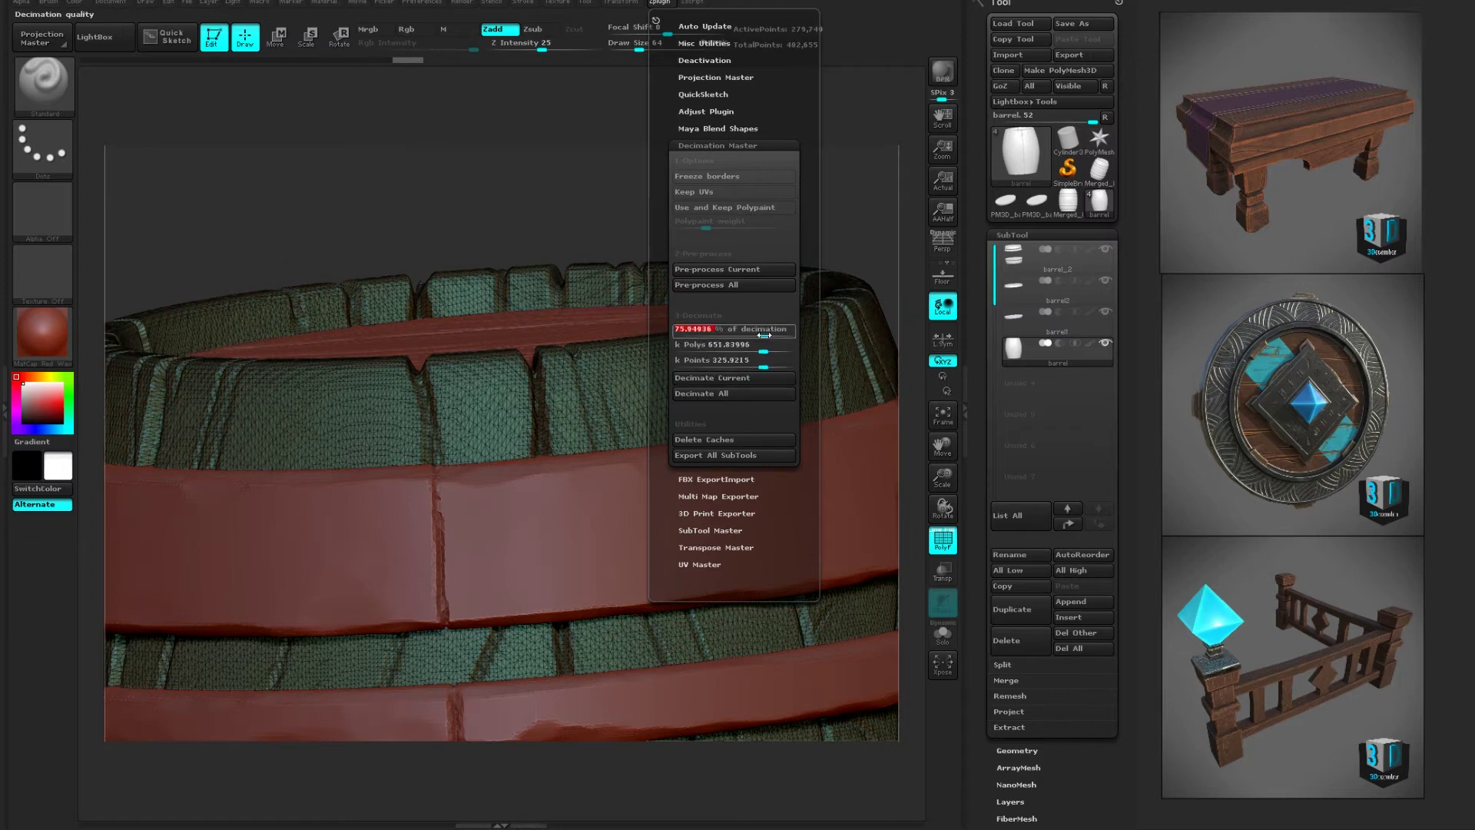
{"action": "left_click", "coordinate": [757, 381]}
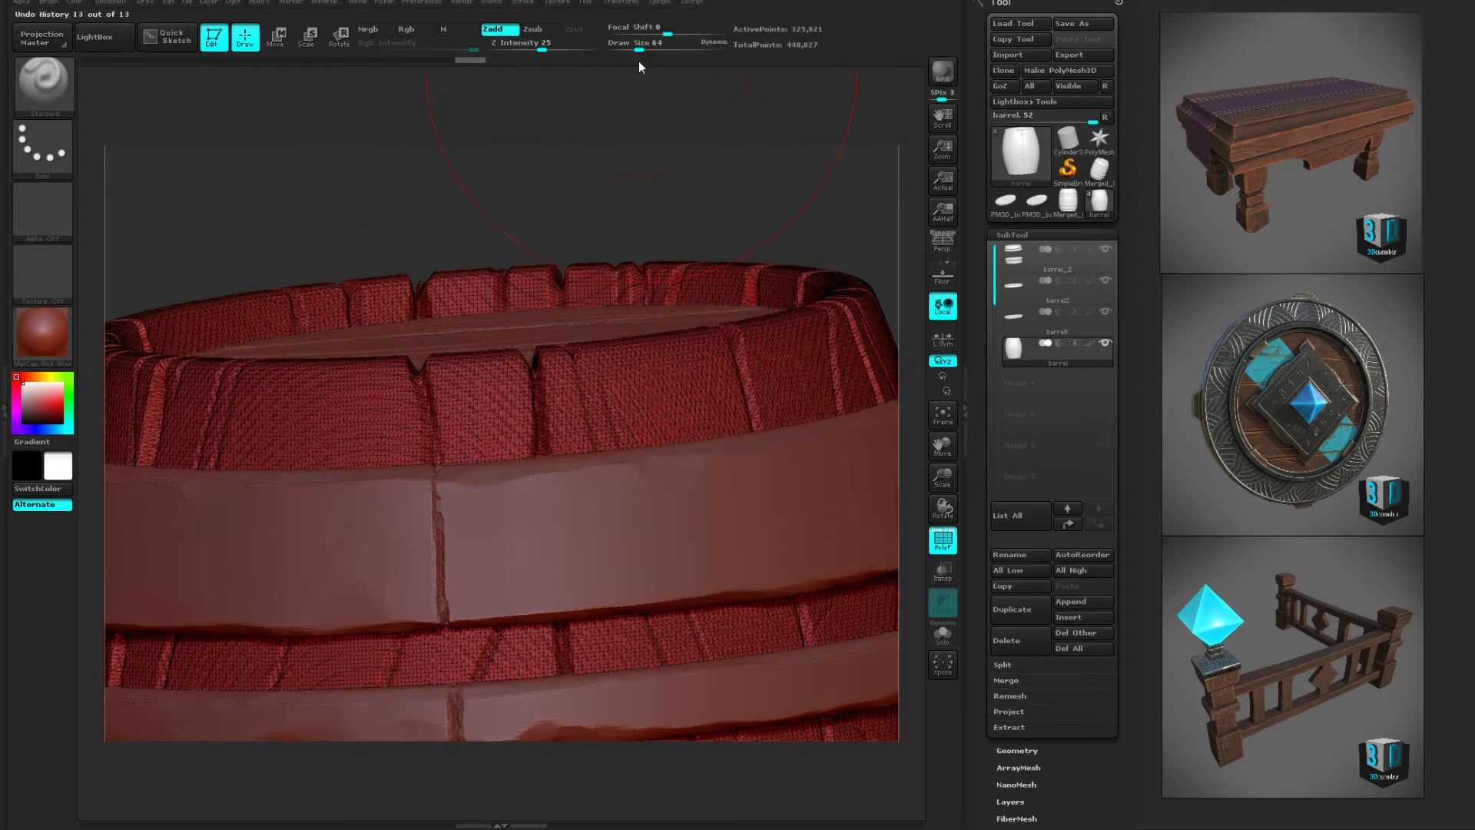
- Pre-process all the decimated subtools again and turn off the wireframe display
{"action": "left_click", "coordinate": [659, 2]}
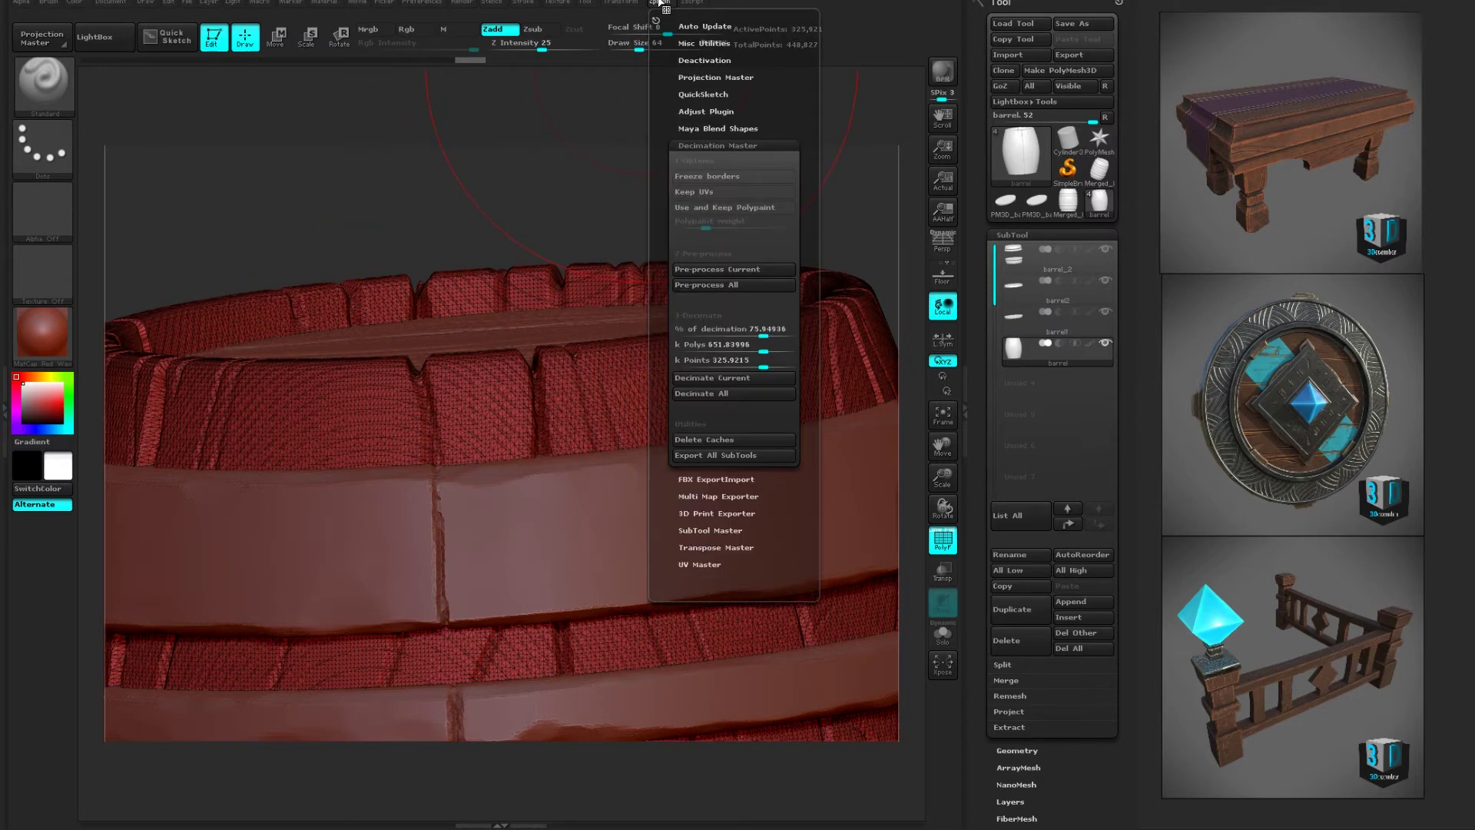
{"action": "left_click", "coordinate": [720, 285]}
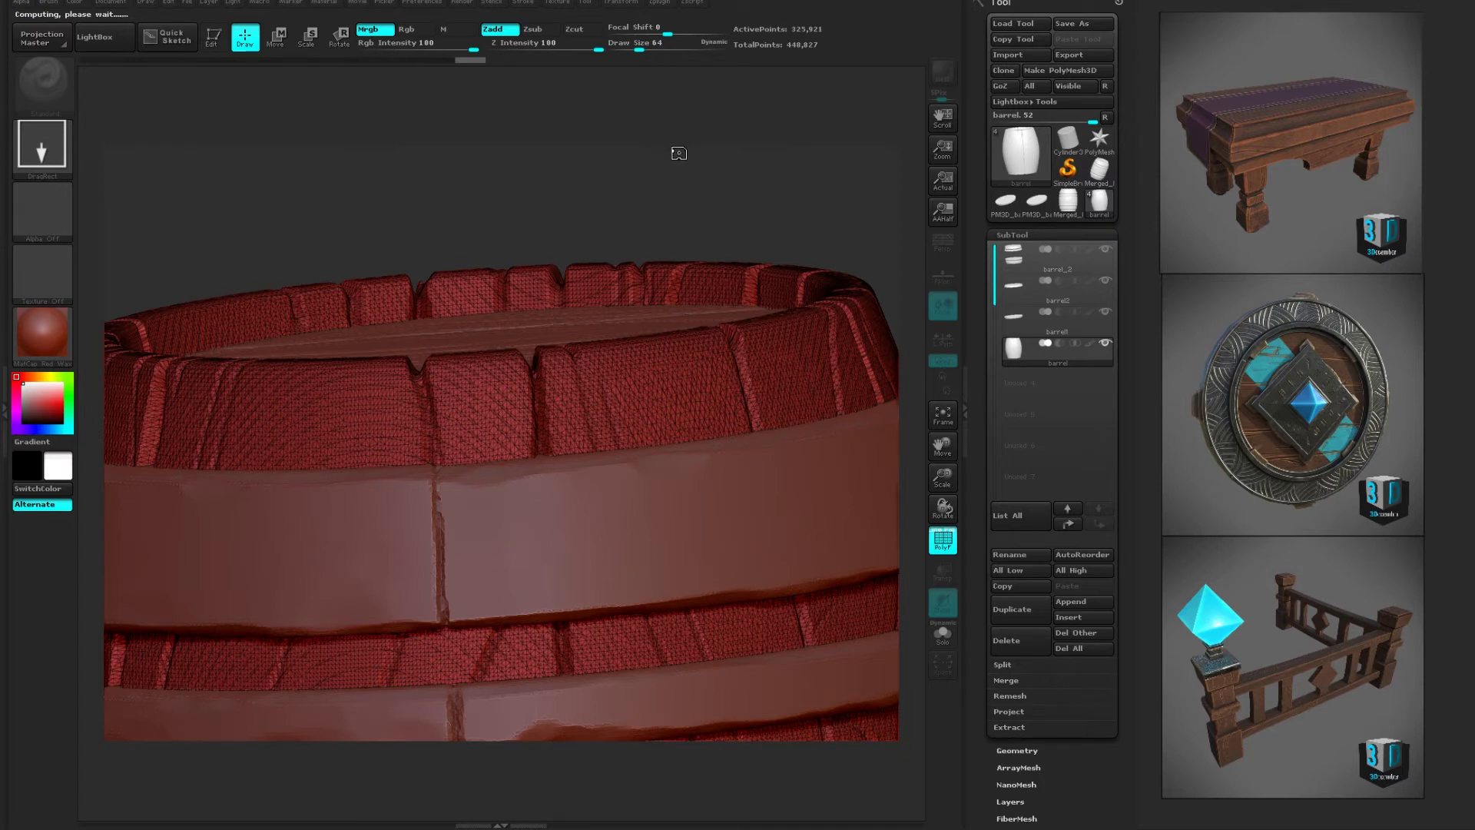
{"action": "key", "text": "shift+f"}
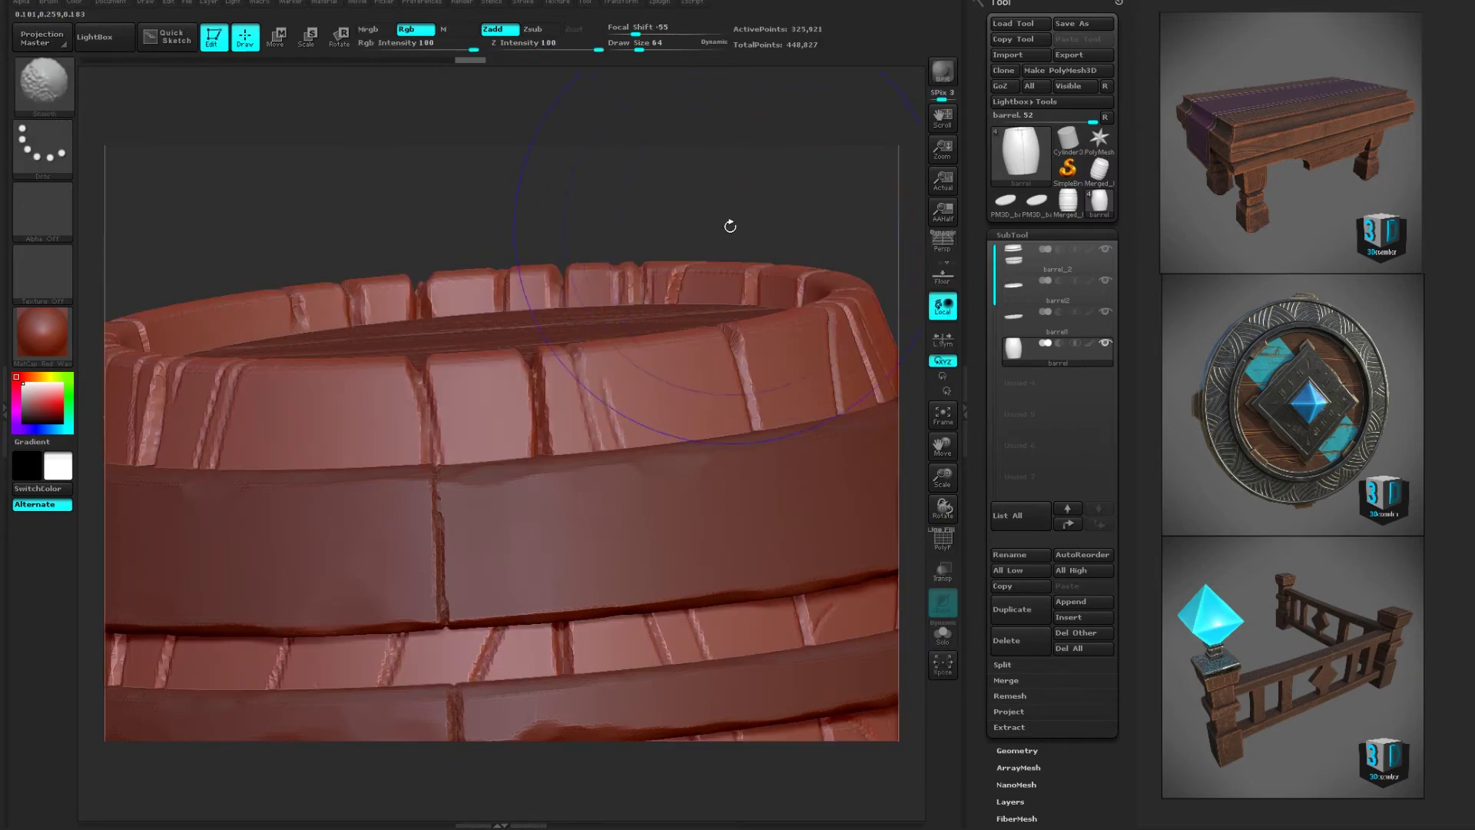
{"action": "key", "text": "shift+f"}
{"action": "key", "text": "shift+f"}
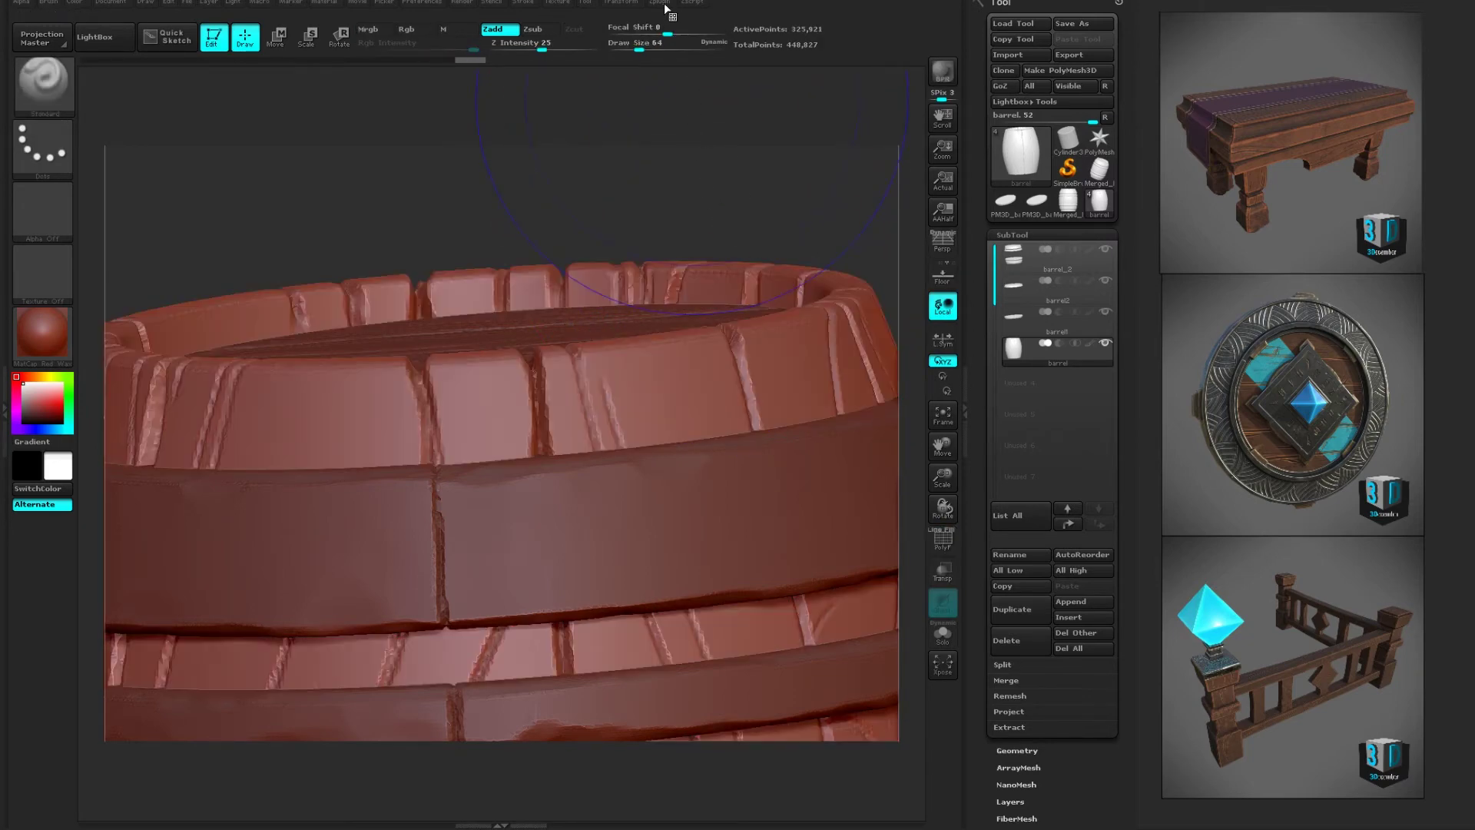
- Decimate all subtools with the decimation percentage set to about 25.32%
{"action": "left_click", "coordinate": [660, 3]}
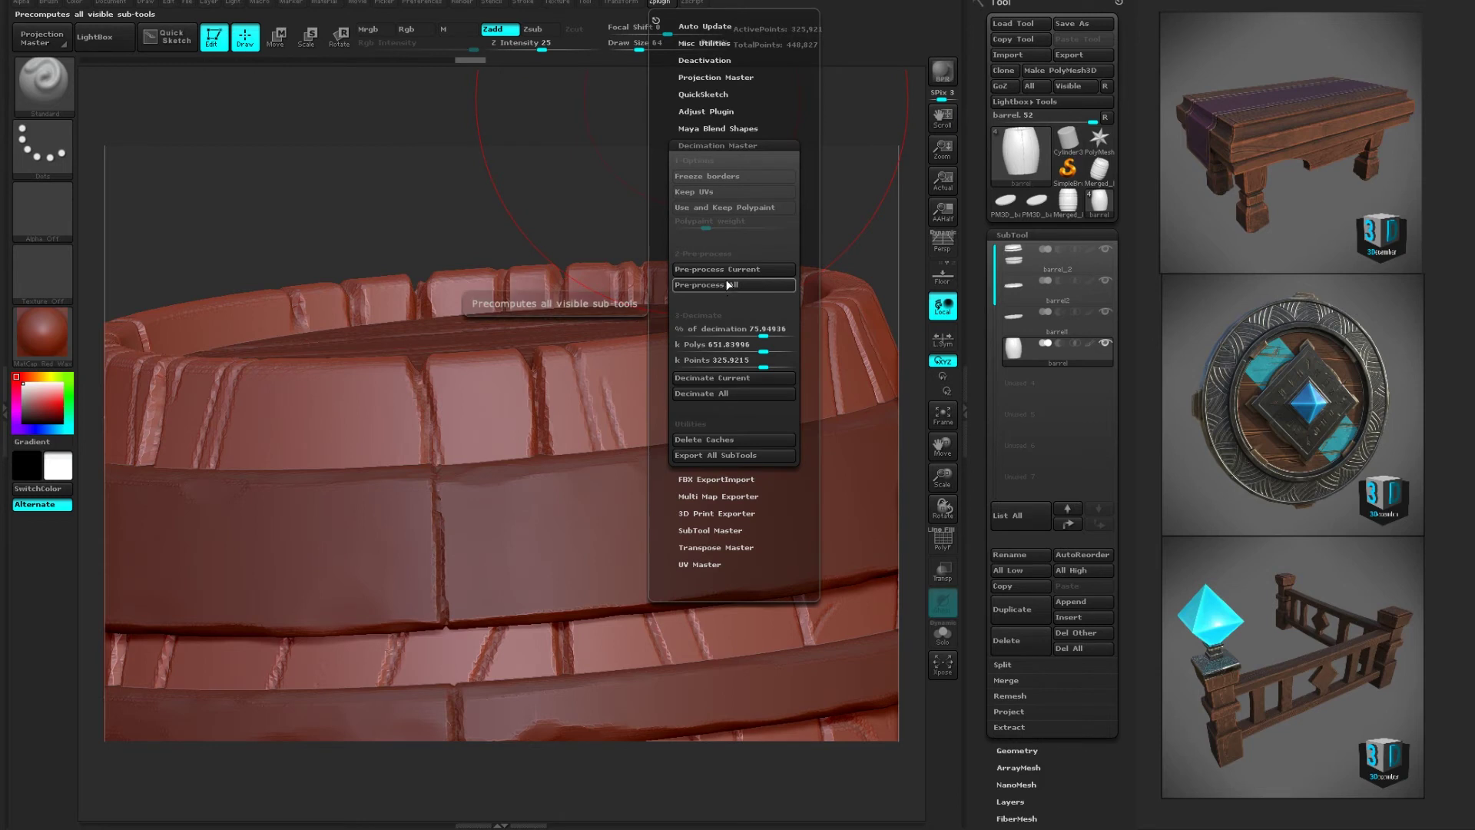
{"action": "left_click", "coordinate": [738, 344]}
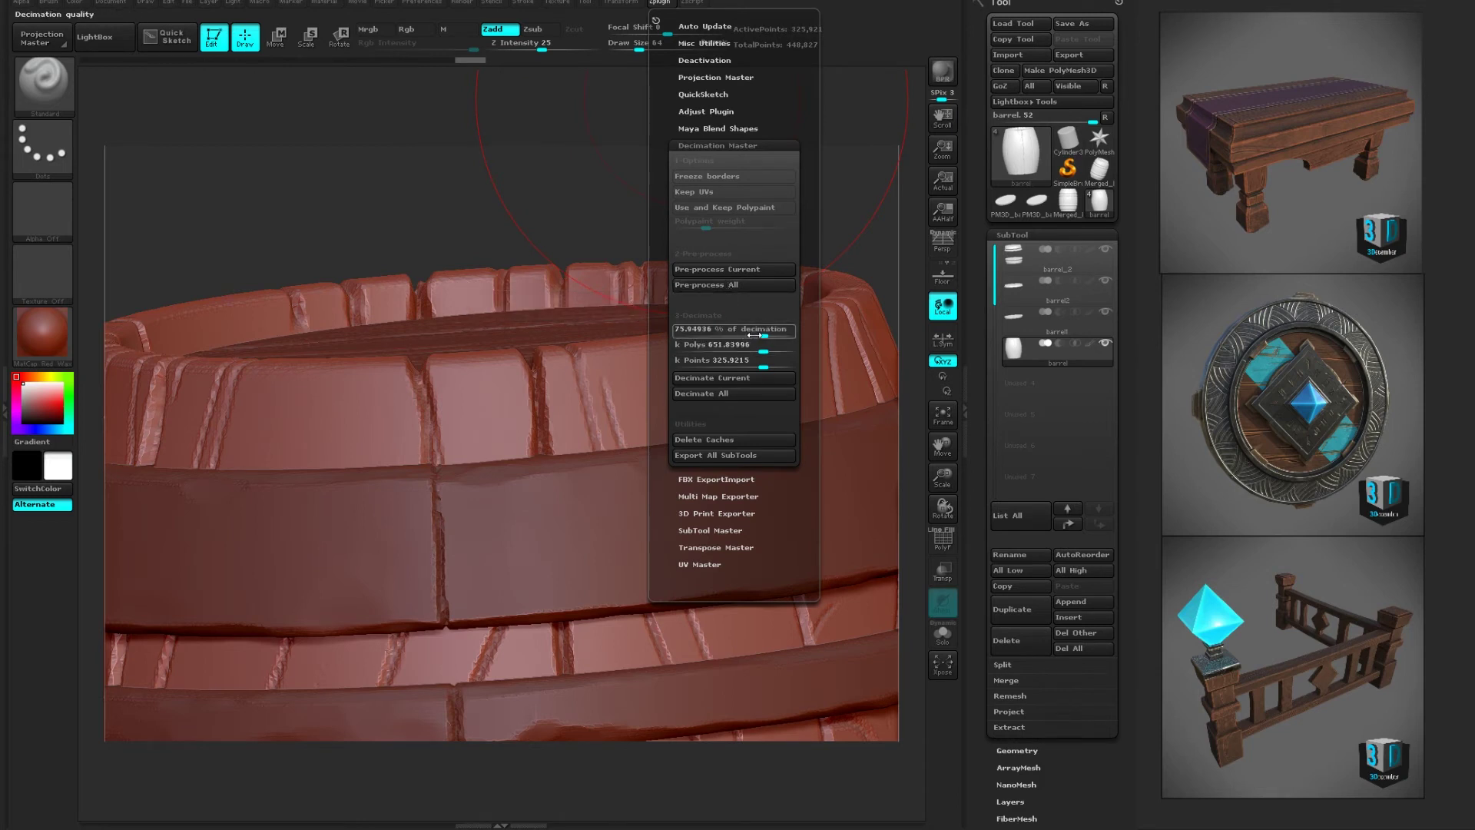
{"action": "left_click_drag", "start_coordinate": [761, 335], "coordinate": [705, 336]}
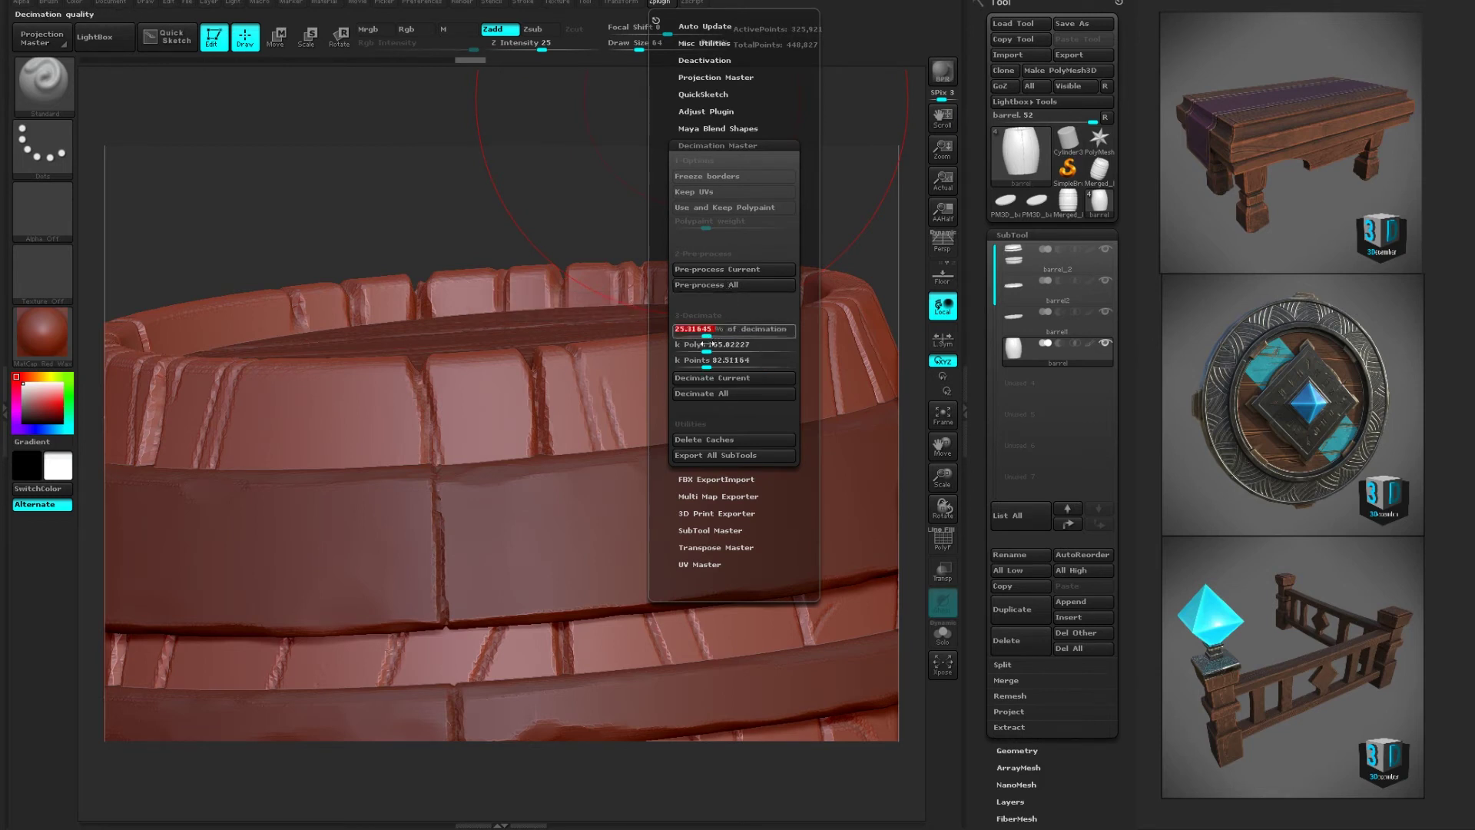
{"action": "left_click", "coordinate": [728, 392]}
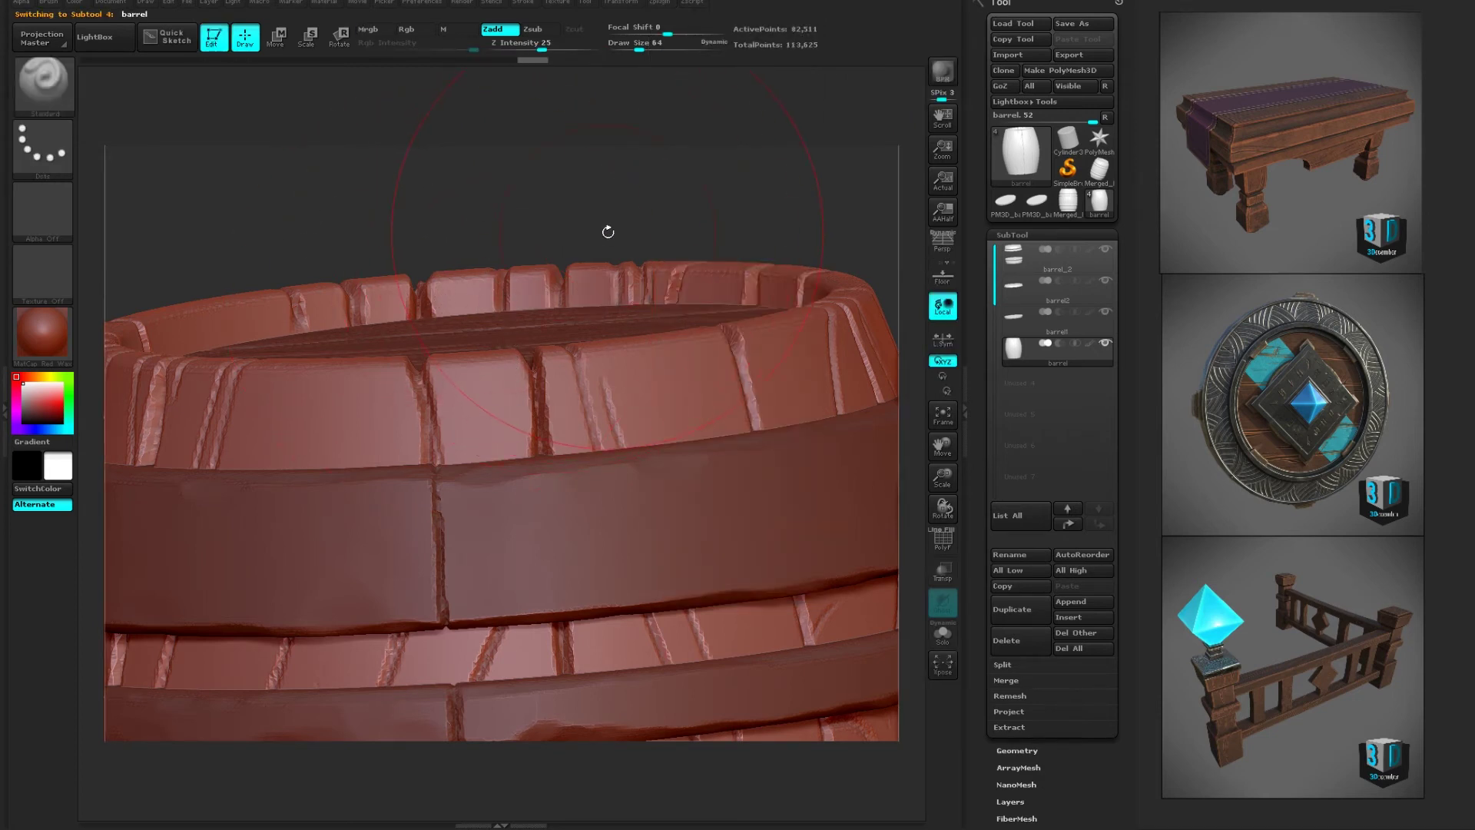
- Examine the decimated mesh around the barrel's upper rim with and without the wireframe
{"action": "key", "text": "shift+f"}
{"action": "mouse_move", "coordinate": [732, 204]}
{"action": "left_mouse_down"}
{"action": "mouse_move", "coordinate": [826, 195]}
{"action": "mouse_move", "coordinate": [665, 237]}
{"action": "left_mouse_up"}
{"action": "key", "text": "b"}
{"action": "key", "text": "s"}
{"action": "key", "text": "t"}
{"action": "key", "text": "shift+f"}
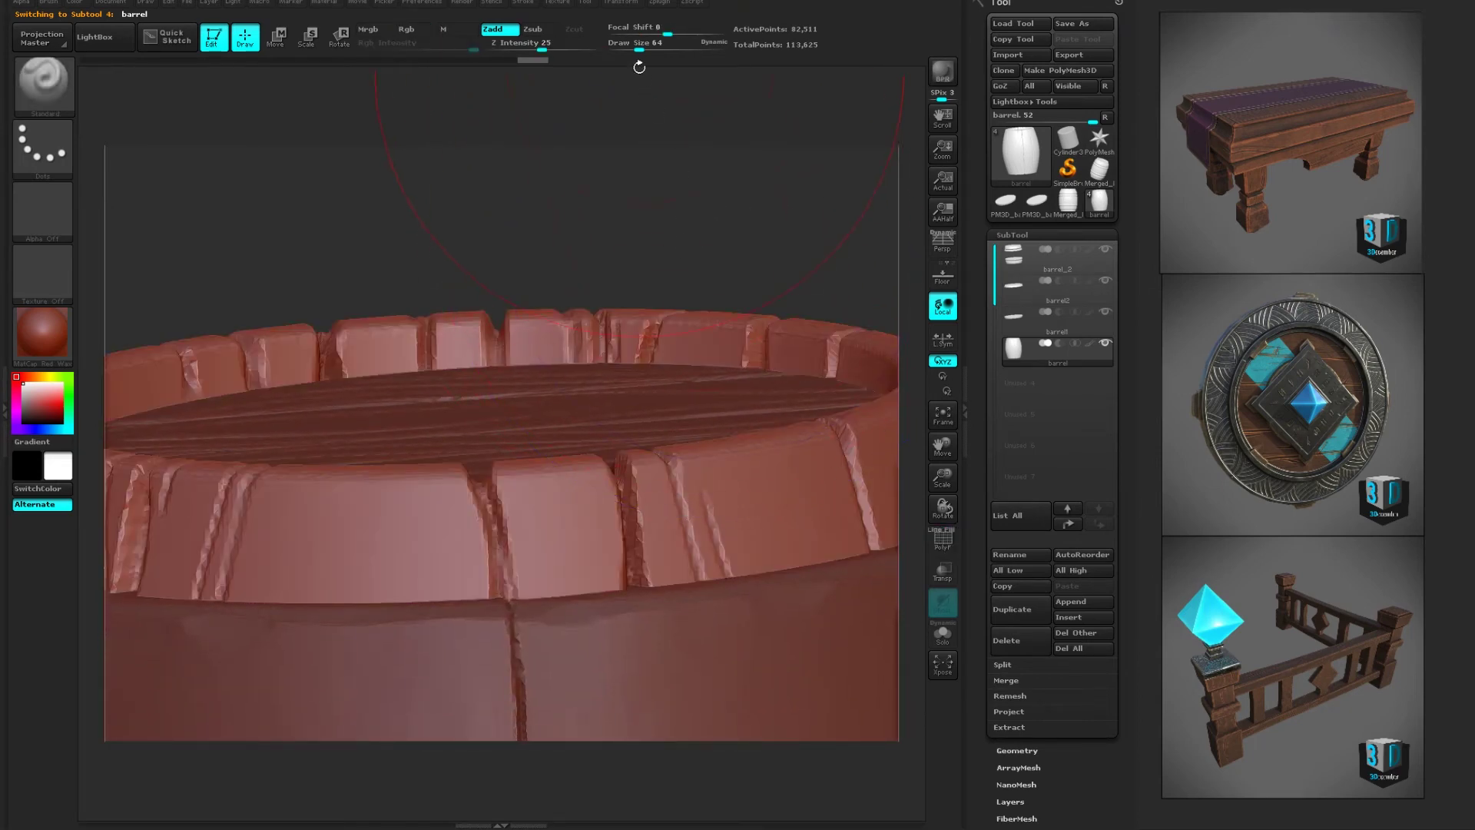
{"action": "key", "text": "b"}
{"action": "key", "text": "s"}
{"action": "key", "text": "t"}
- Decimate only the barrel subtool at about 58.23% and check the result on its upper rim
{"action": "left_click", "coordinate": [666, 4]}
{"action": "left_click_drag", "start_coordinate": [708, 331], "coordinate": [744, 329]}
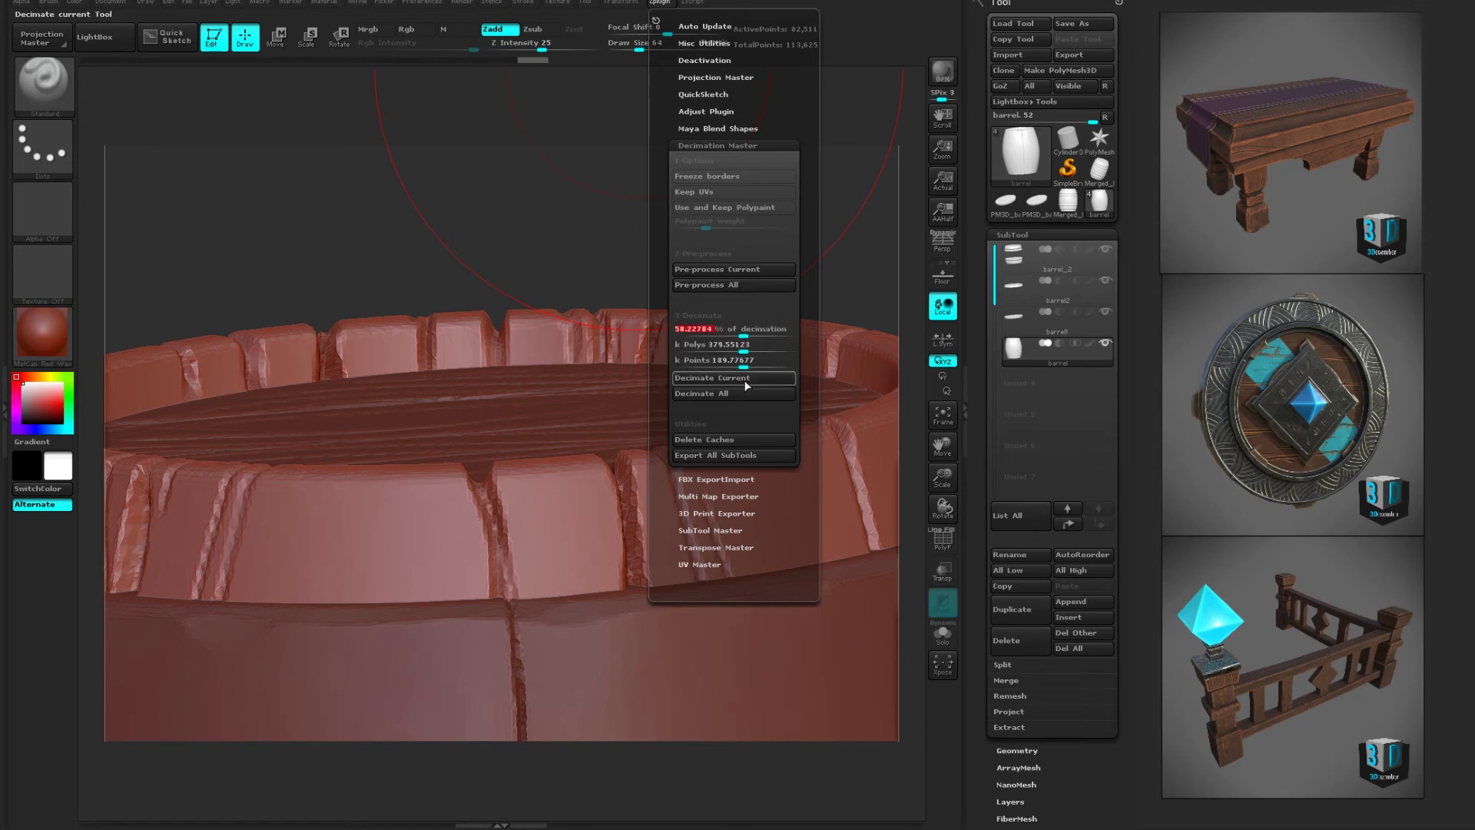
{"action": "left_click", "coordinate": [747, 378]}
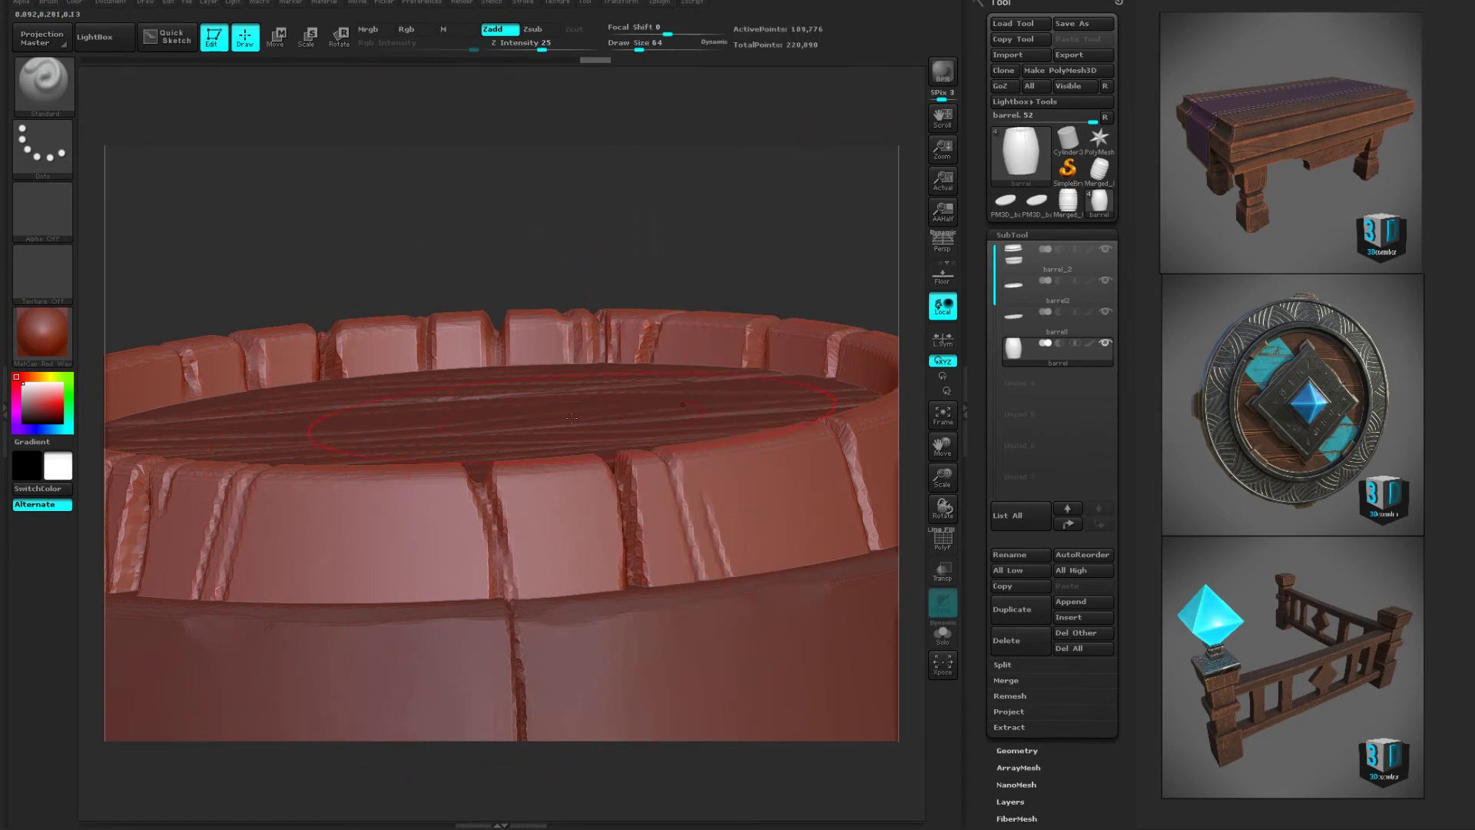
{"action": "key", "text": "shift+f"}
{"action": "key", "text": "shift+f"}
{"action": "left_click_drag", "start_coordinate": [681, 264], "coordinate": [670, 242]}
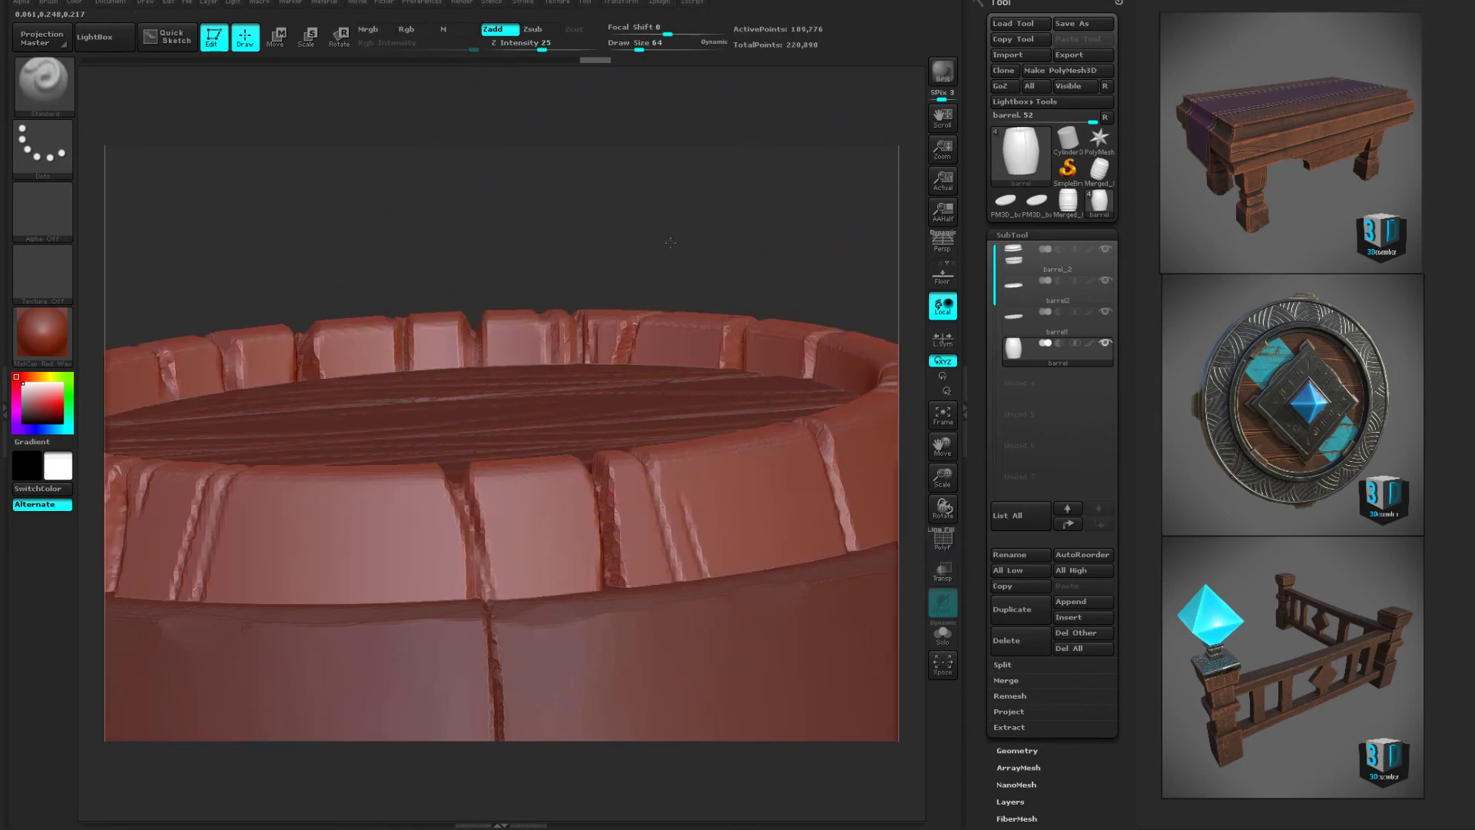
{"action": "key", "text": "f"}
- Pre-process all subtools again and decimate them all with the decimation percentage set to about 27.22%
{"action": "left_click", "coordinate": [659, 3]}
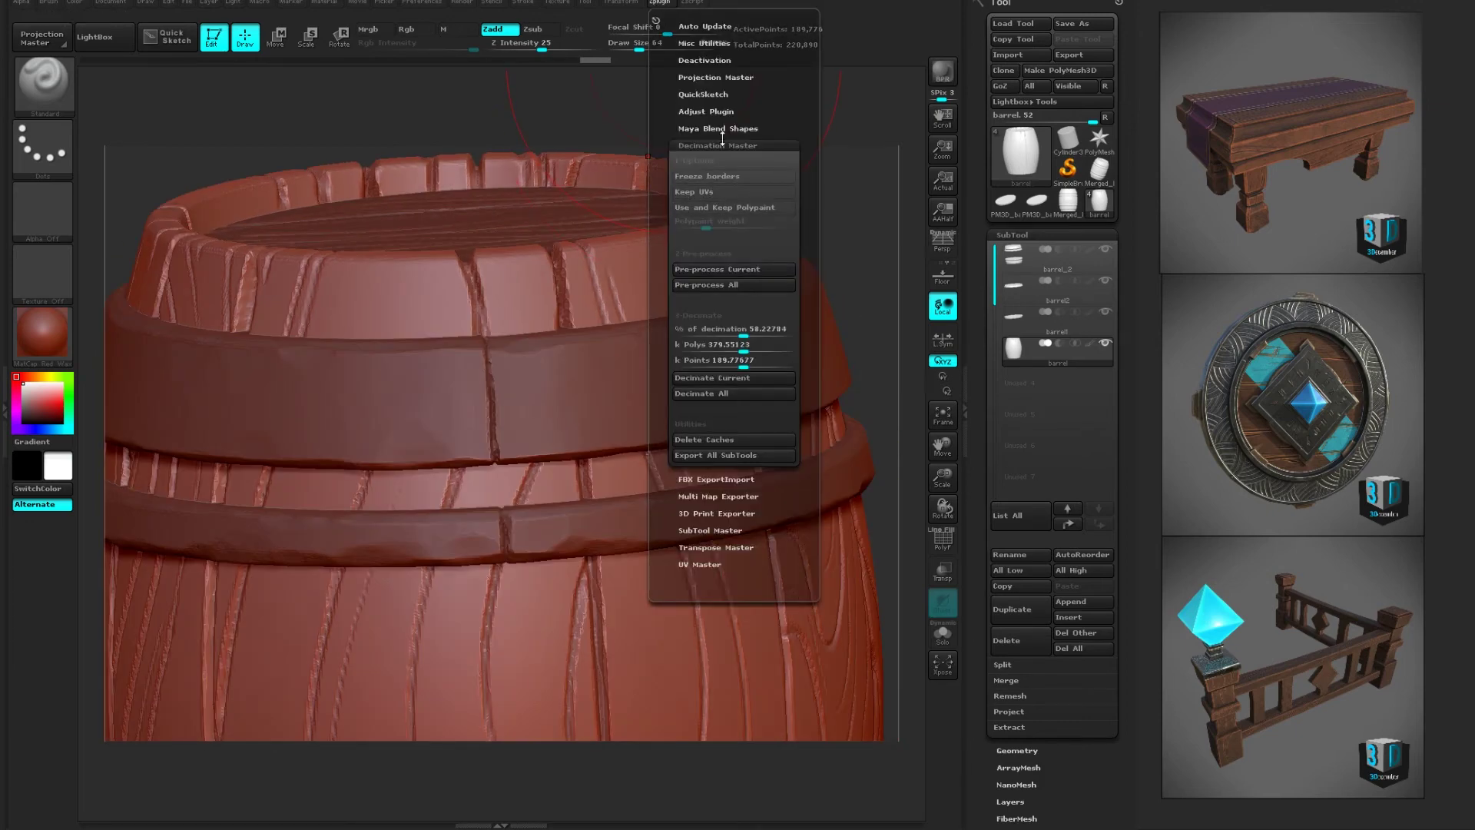
{"action": "left_click", "coordinate": [728, 284]}
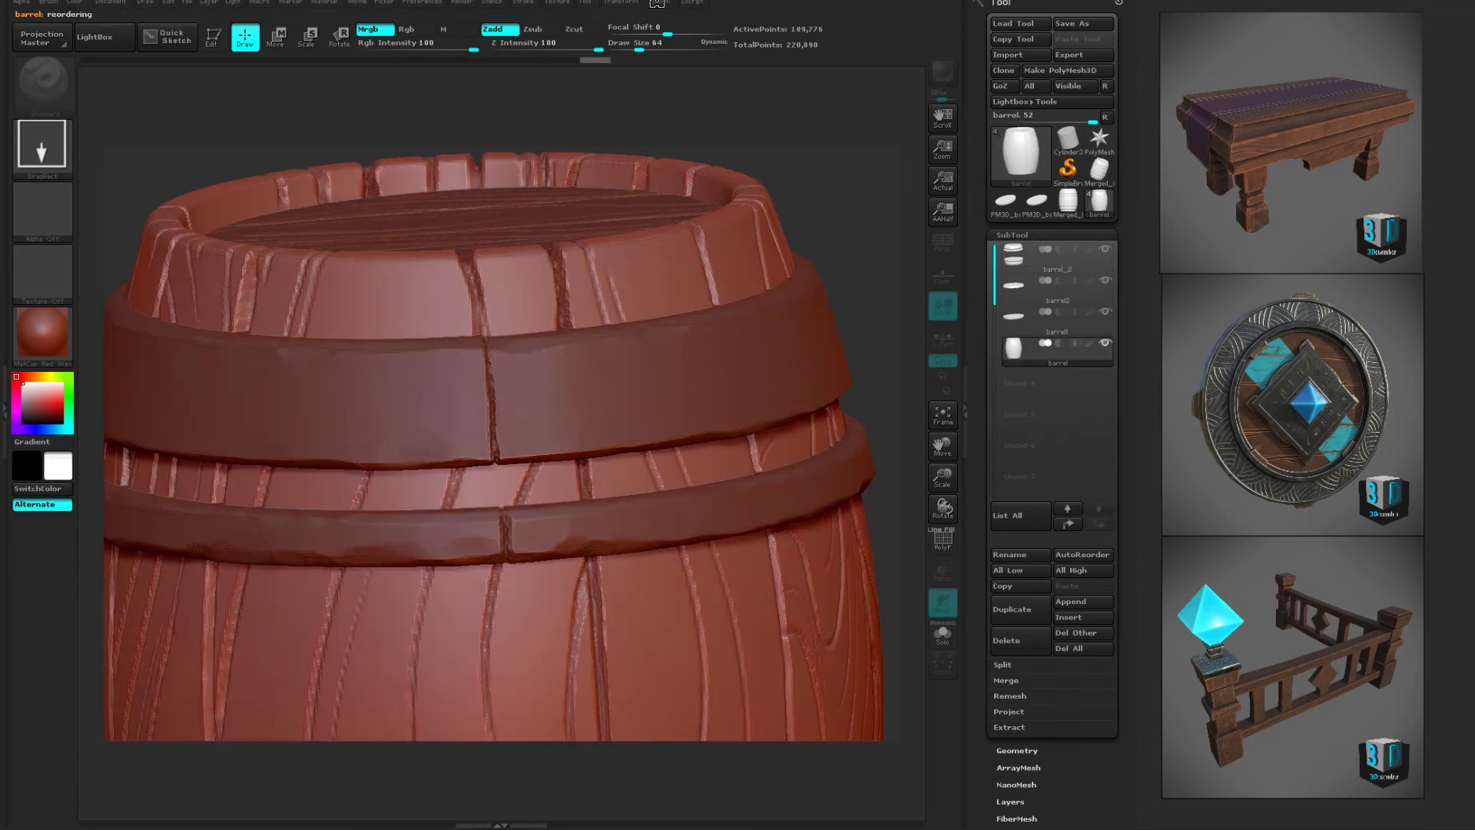
{"action": "left_click", "coordinate": [658, 3]}
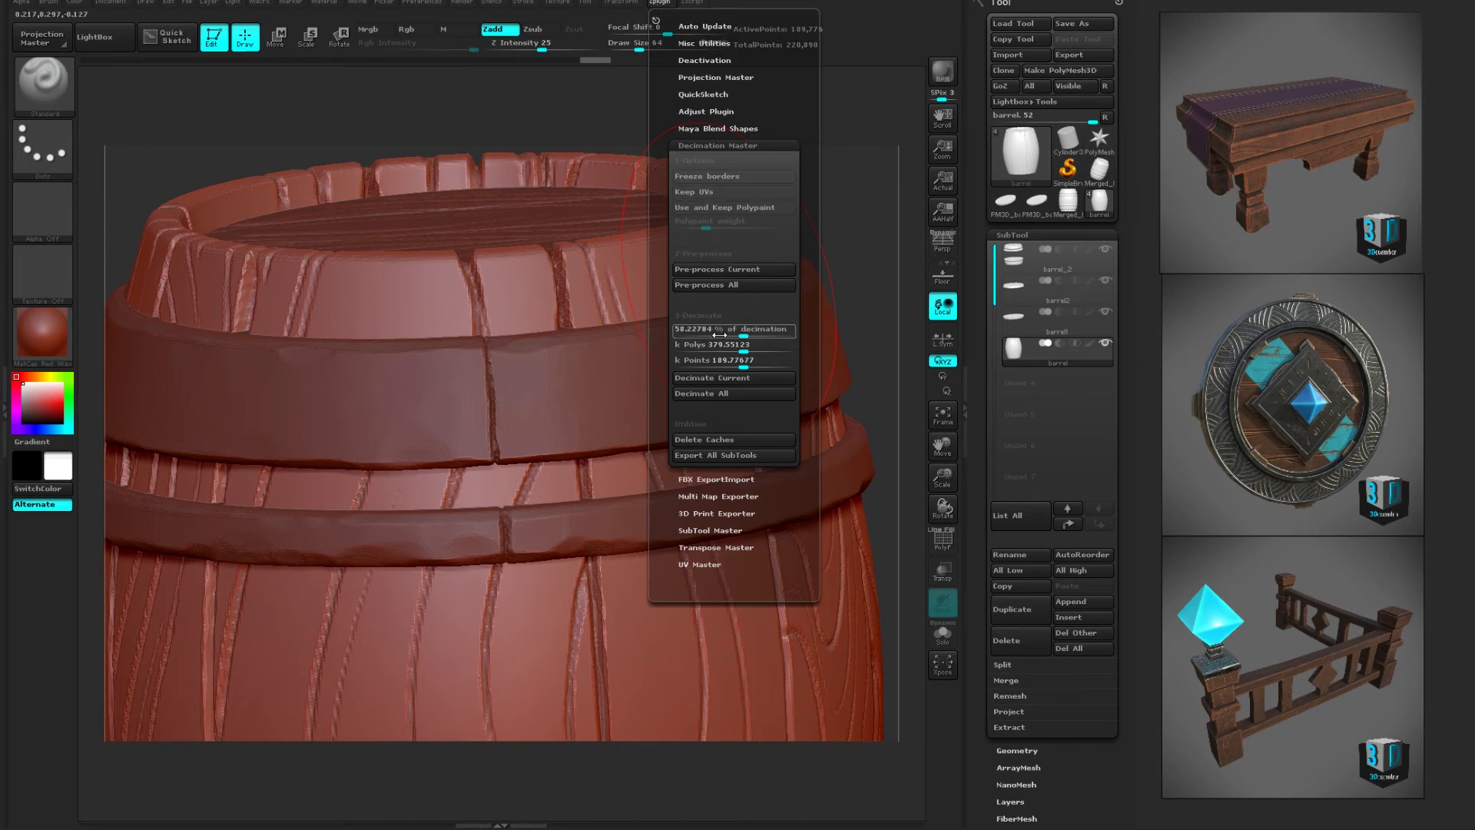
{"action": "left_click_drag", "start_coordinate": [719, 335], "coordinate": [707, 335]}
{"action": "left_click", "coordinate": [722, 394]}
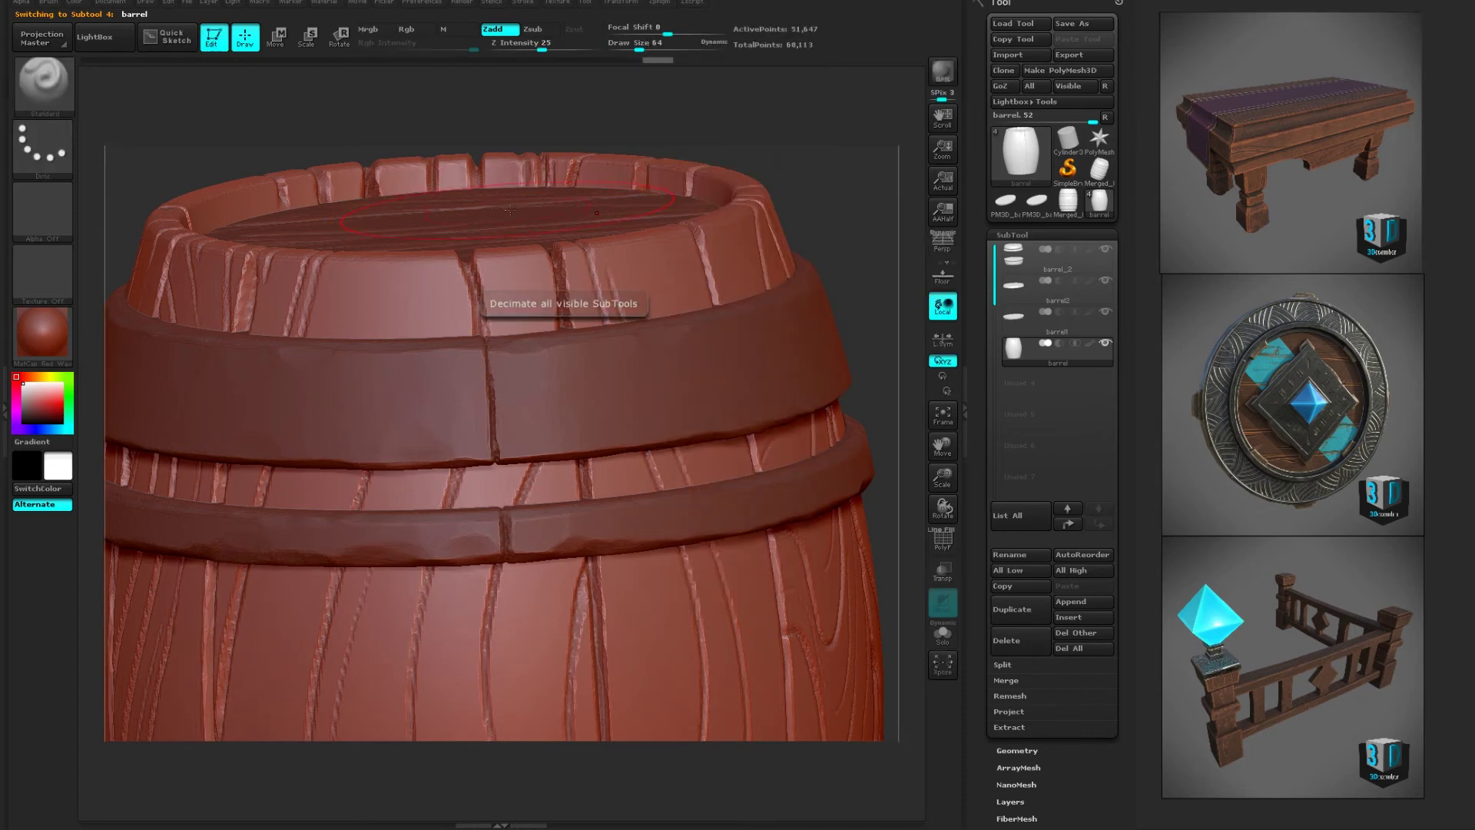
- Examine the decimated barrel with and without the wireframe and select the barrel1 subtool
{"action": "key", "text": "shift+f"}
{"action": "mouse_move", "coordinate": [831, 179]}
{"action": "left_mouse_down"}
{"action": "mouse_move", "coordinate": [810, 154]}
{"action": "mouse_move", "coordinate": [635, 166]}
{"action": "mouse_move", "coordinate": [705, 220]}
{"action": "mouse_move", "coordinate": [486, 445]}
{"action": "mouse_move", "coordinate": [703, 430]}
{"action": "left_mouse_up"}
{"action": "key", "text": "shift+f"}
{"action": "mouse_move", "coordinate": [680, 374]}
{"action": "left_mouse_down", "text": "alt"}
{"action": "mouse_move", "coordinate": [759, 352]}
{"action": "mouse_move", "coordinate": [728, 448]}
{"action": "mouse_move", "coordinate": [710, 363]}
{"action": "mouse_move", "coordinate": [698, 477]}
{"action": "mouse_move", "coordinate": [876, 467]}
{"action": "mouse_move", "coordinate": [647, 415]}
{"action": "mouse_move", "coordinate": [656, 326]}
{"action": "mouse_move", "coordinate": [750, 306]}
{"action": "left_mouse_up", "text": "alt"}
{"action": "key", "text": "Up"}
{"action": "key", "text": "shift+f"}
{"action": "key", "text": "shift+f"}
- Save the decimated tool as barrel_decimated.ztl in the 21 - barrel folder
{"action": "left_click", "coordinate": [1069, 25]}
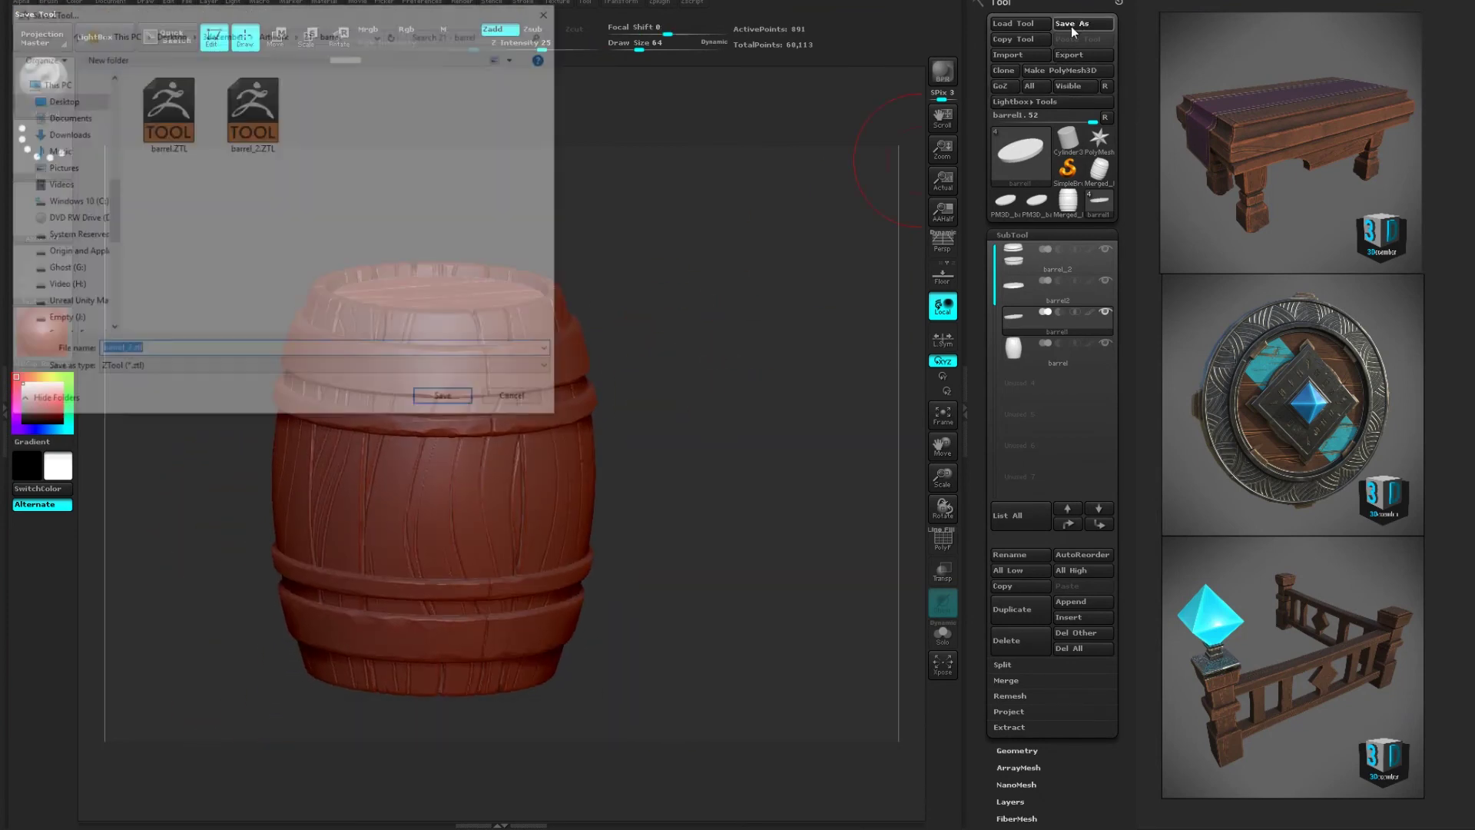
{"action": "key", "text": "shift+Left"}
{"action": "key", "text": "shift+Left"}
{"action": "key", "text": "shift+Left"}
{"action": "key", "text": "shift+Left"}
{"action": "key", "text": "Right"}
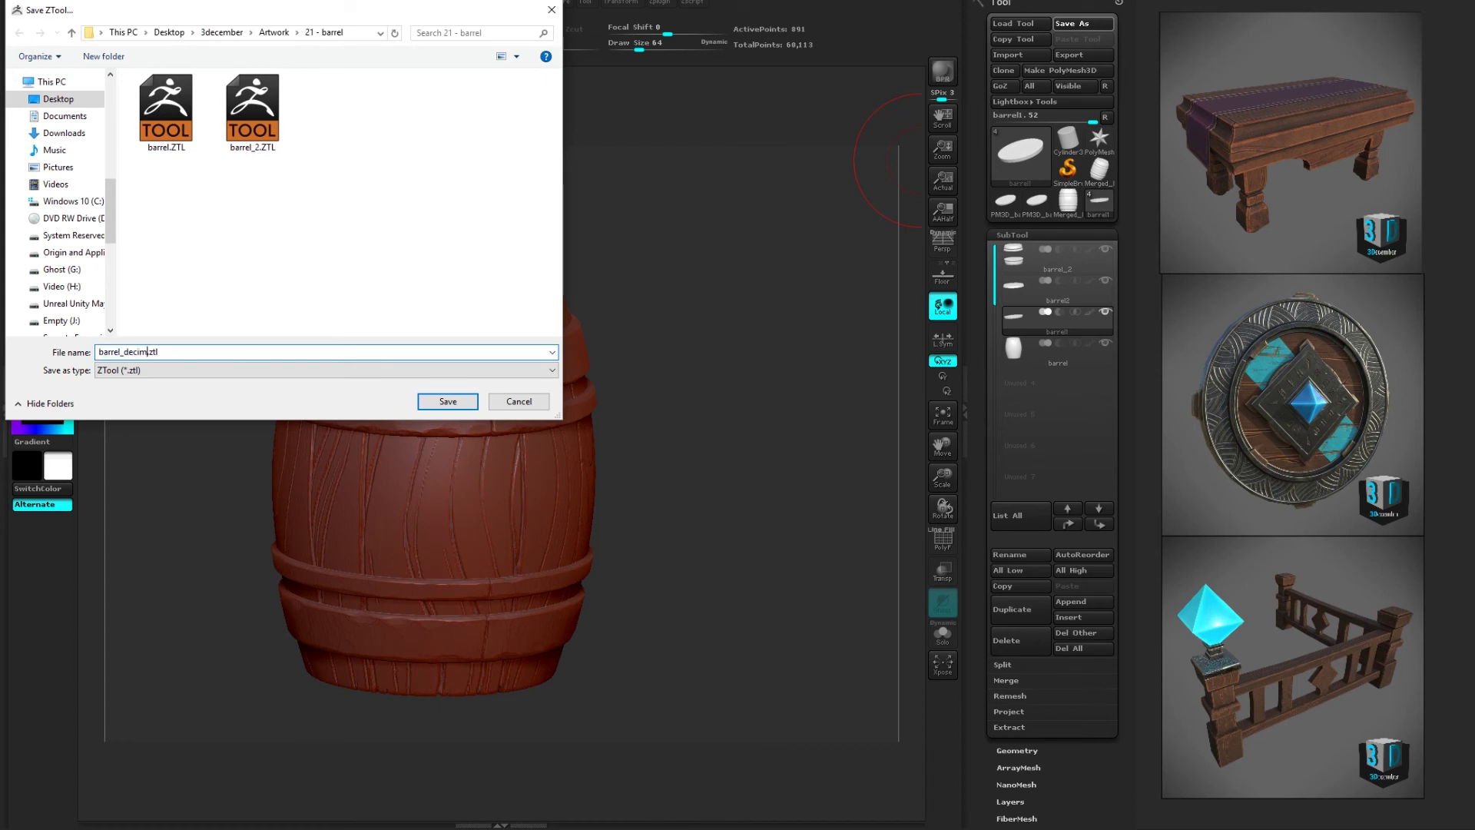
{"action": "type", "text": "decimated"}
{"action": "key", "text": "Return"}
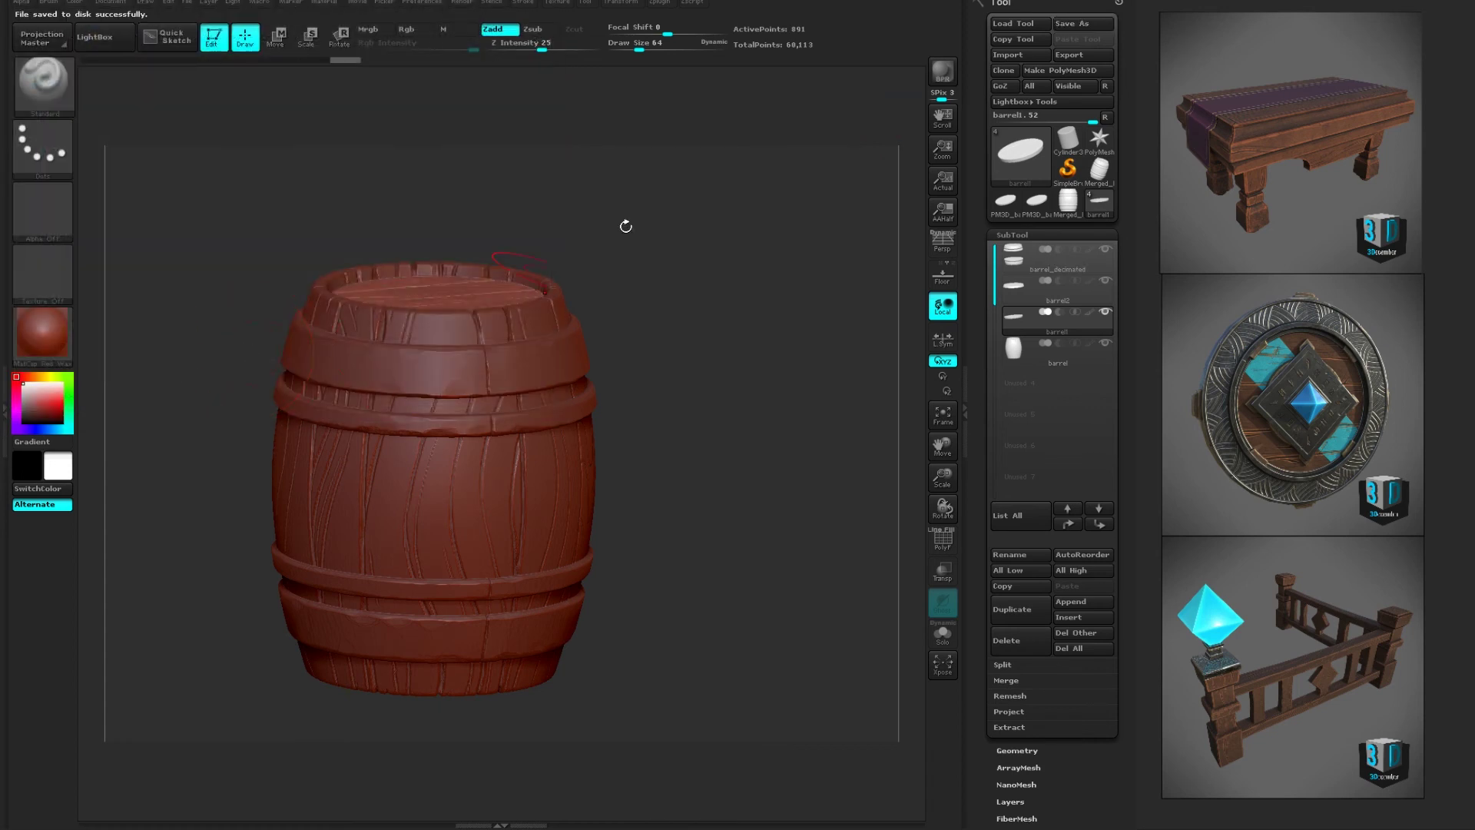
- Merge the barrel's subtools with SubTool Master, using the option to merge and delete extra subtools
{"action": "left_click", "coordinate": [667, 5]}
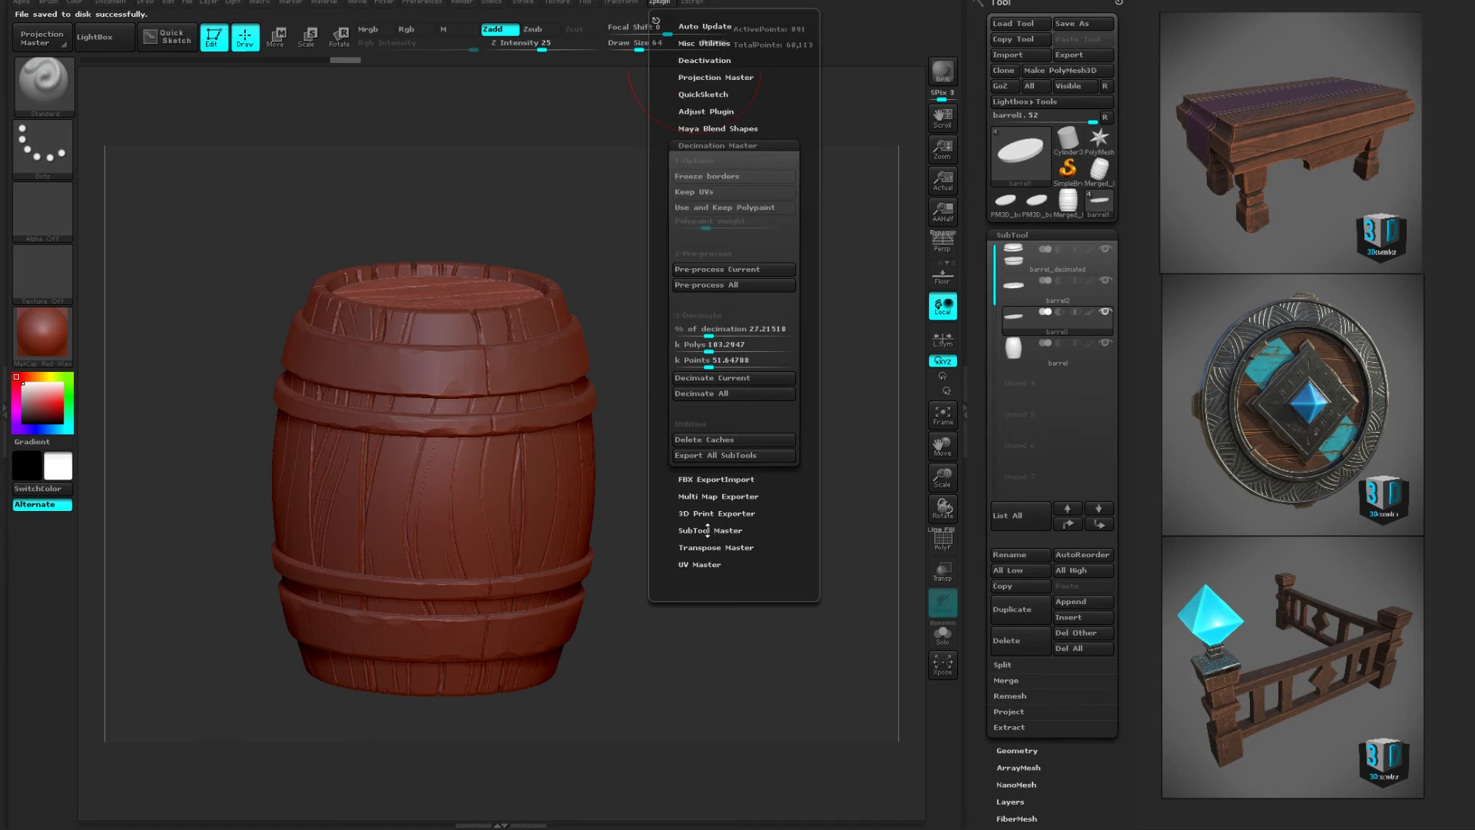
{"action": "left_click", "coordinate": [716, 530]}
{"action": "left_click", "coordinate": [665, 6]}
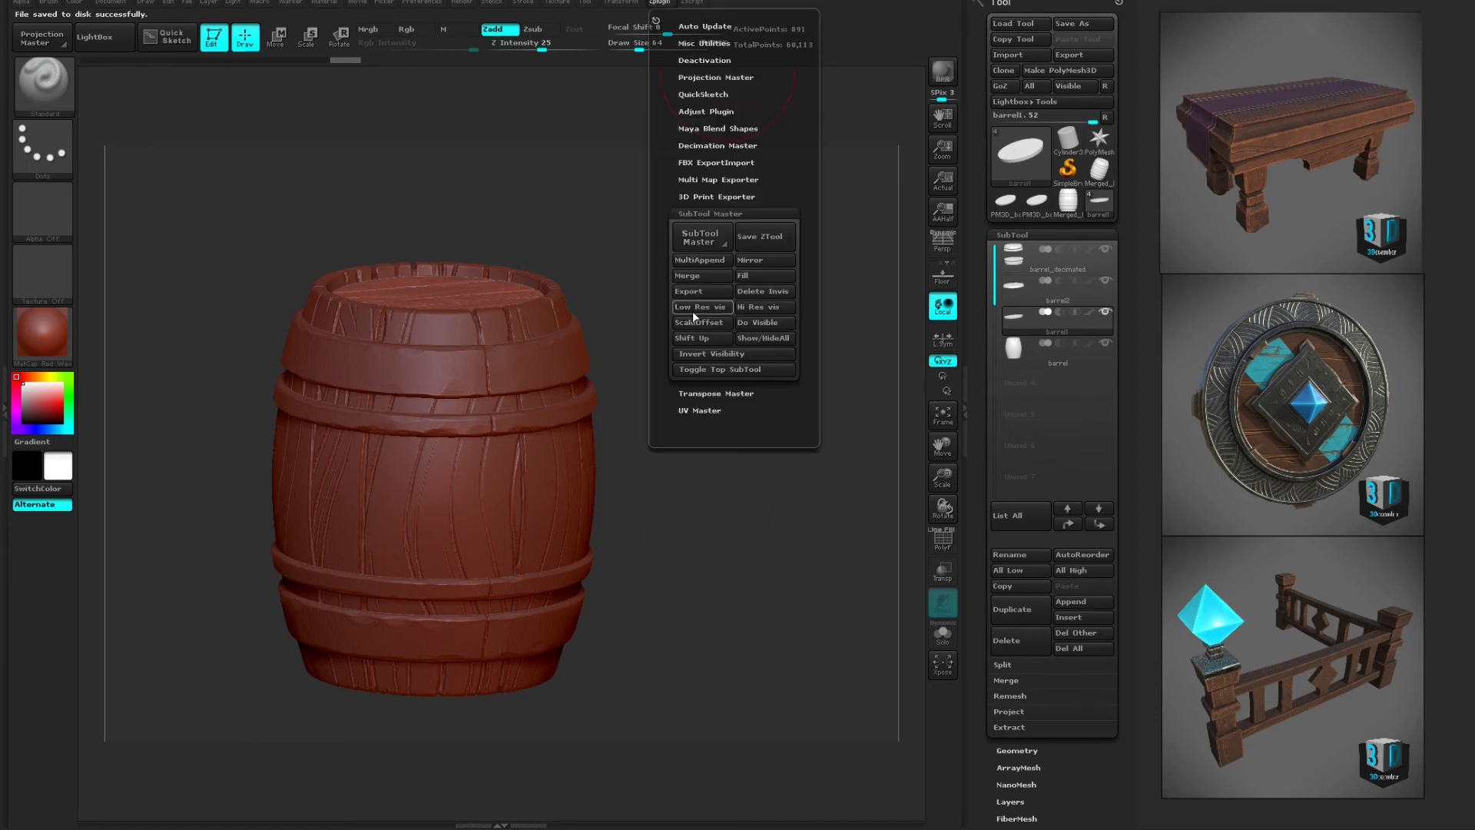
{"action": "left_click", "coordinate": [699, 275]}
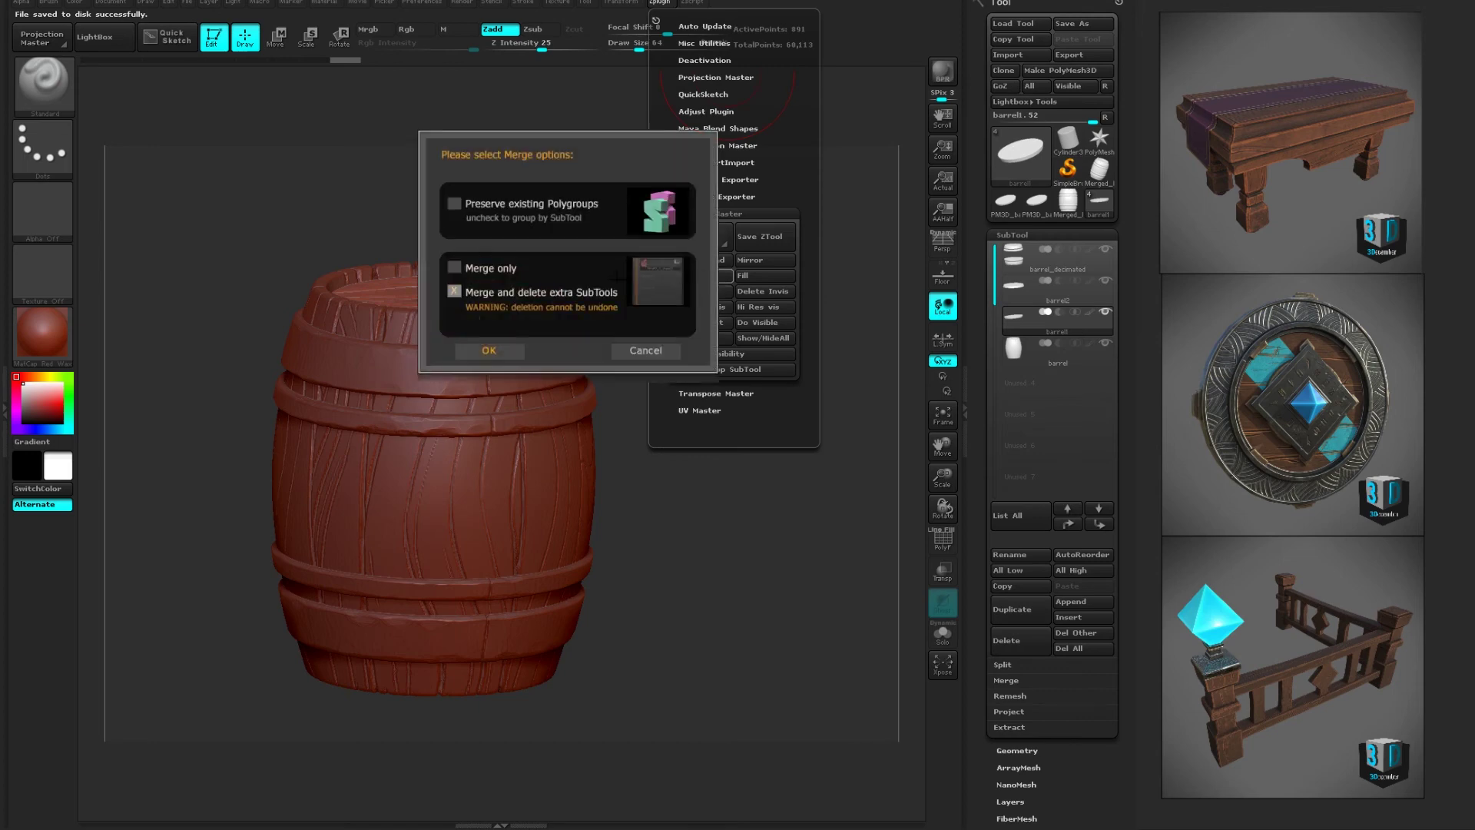
{"action": "left_click", "coordinate": [488, 351]}
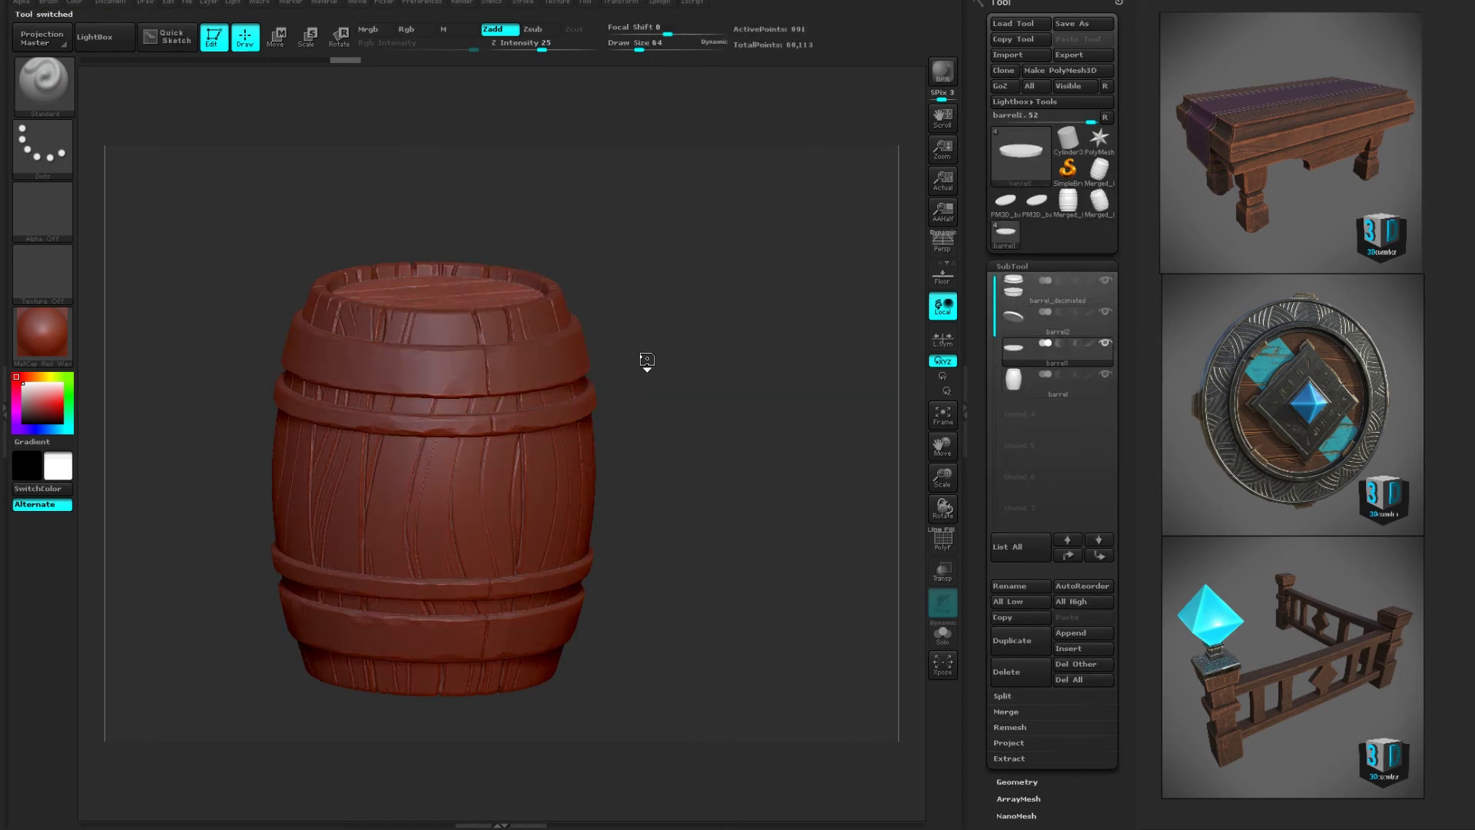
- Export the merged barrel mesh as barrel_merged mp.OBJ in the 21 - barrel folder
{"action": "left_click", "coordinate": [1079, 55]}
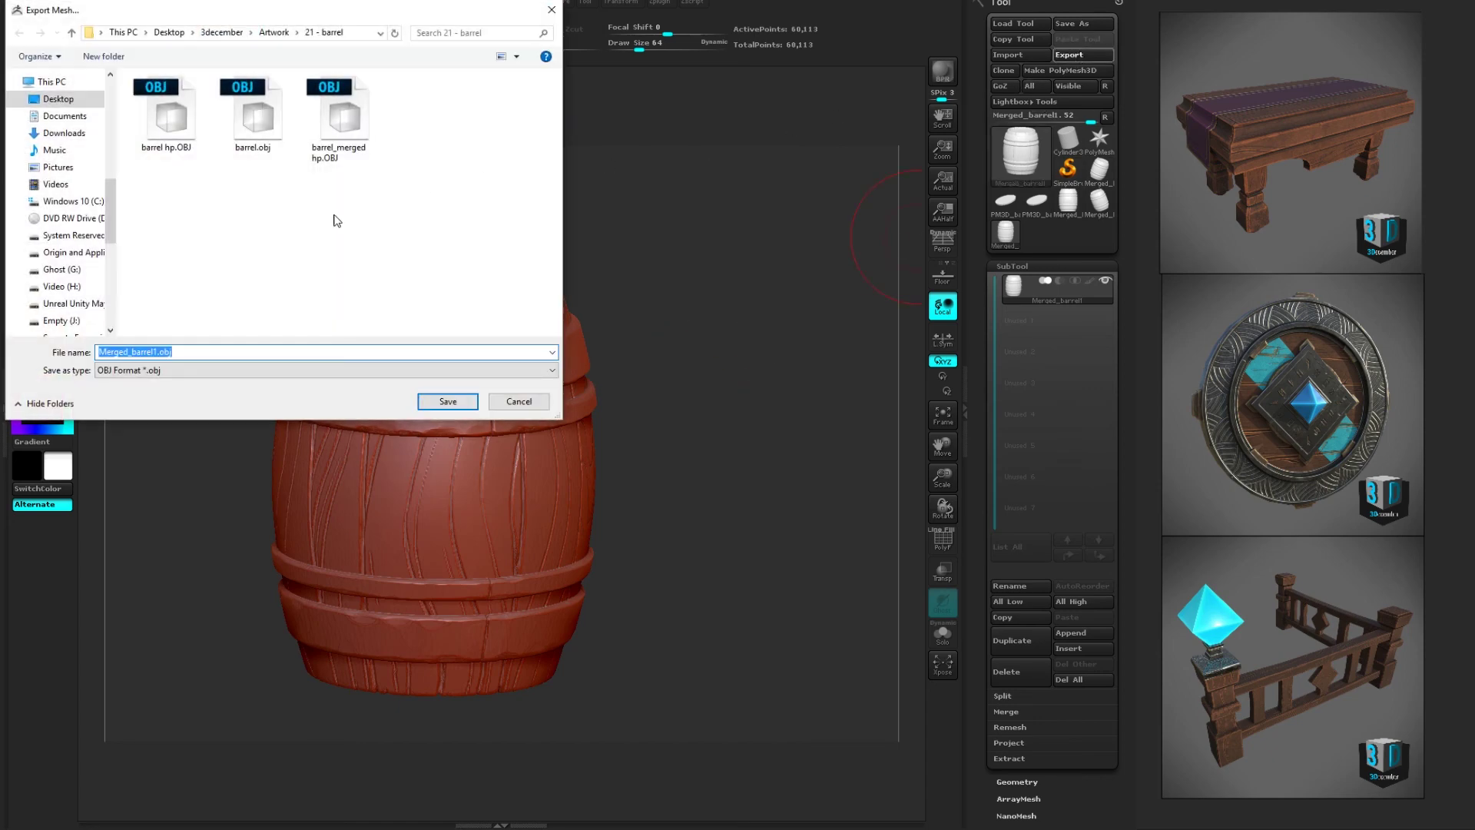
{"action": "left_click", "coordinate": [347, 117]}
{"action": "left_click", "coordinate": [164, 353]}
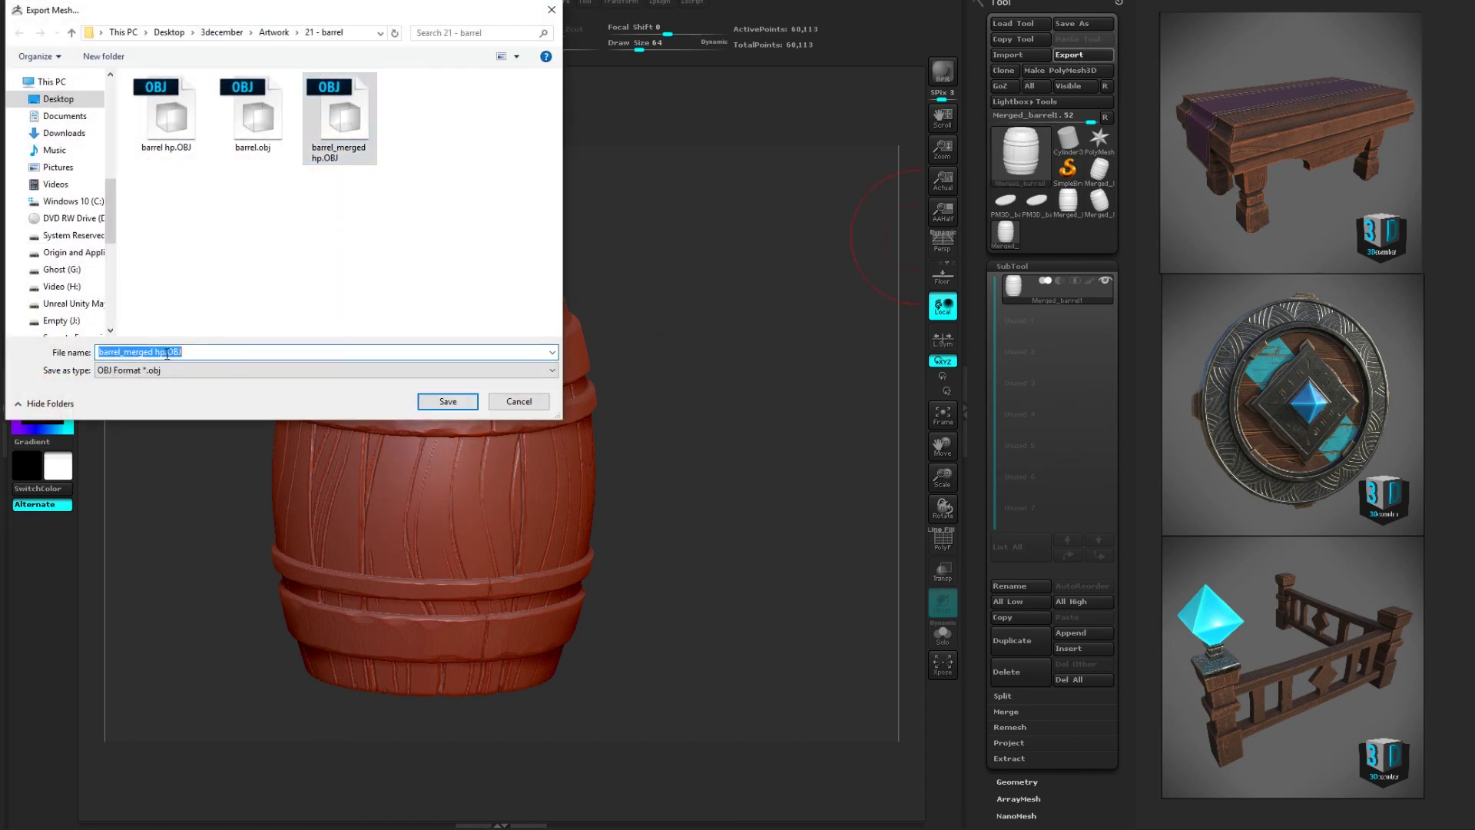
{"action": "left_click", "coordinate": [165, 354]}
{"action": "key", "text": "BackSpace"}
{"action": "key", "text": "BackSpace"}
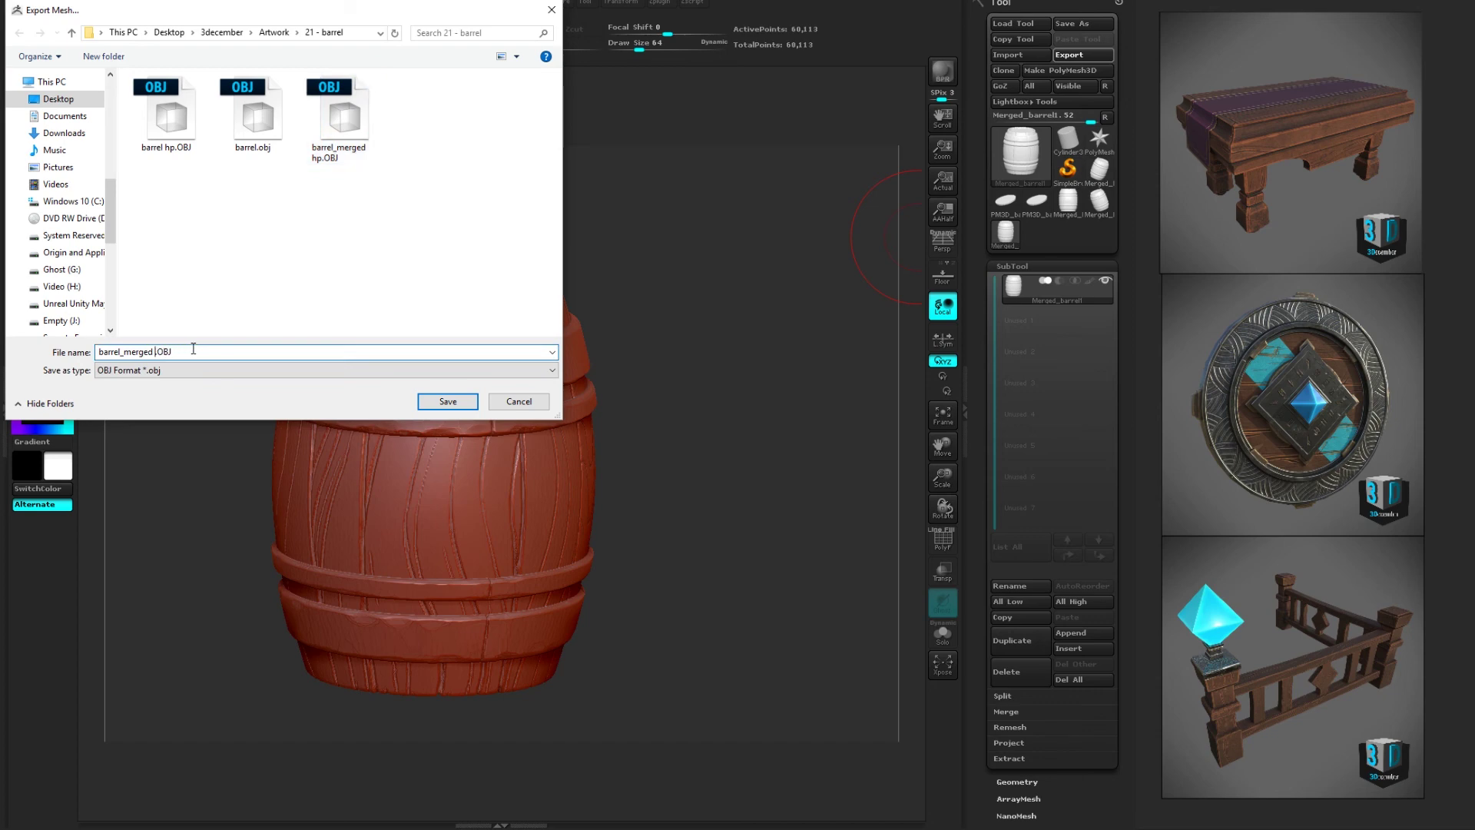
{"action": "type", "text": "mp"}
{"action": "key", "text": "Return"}
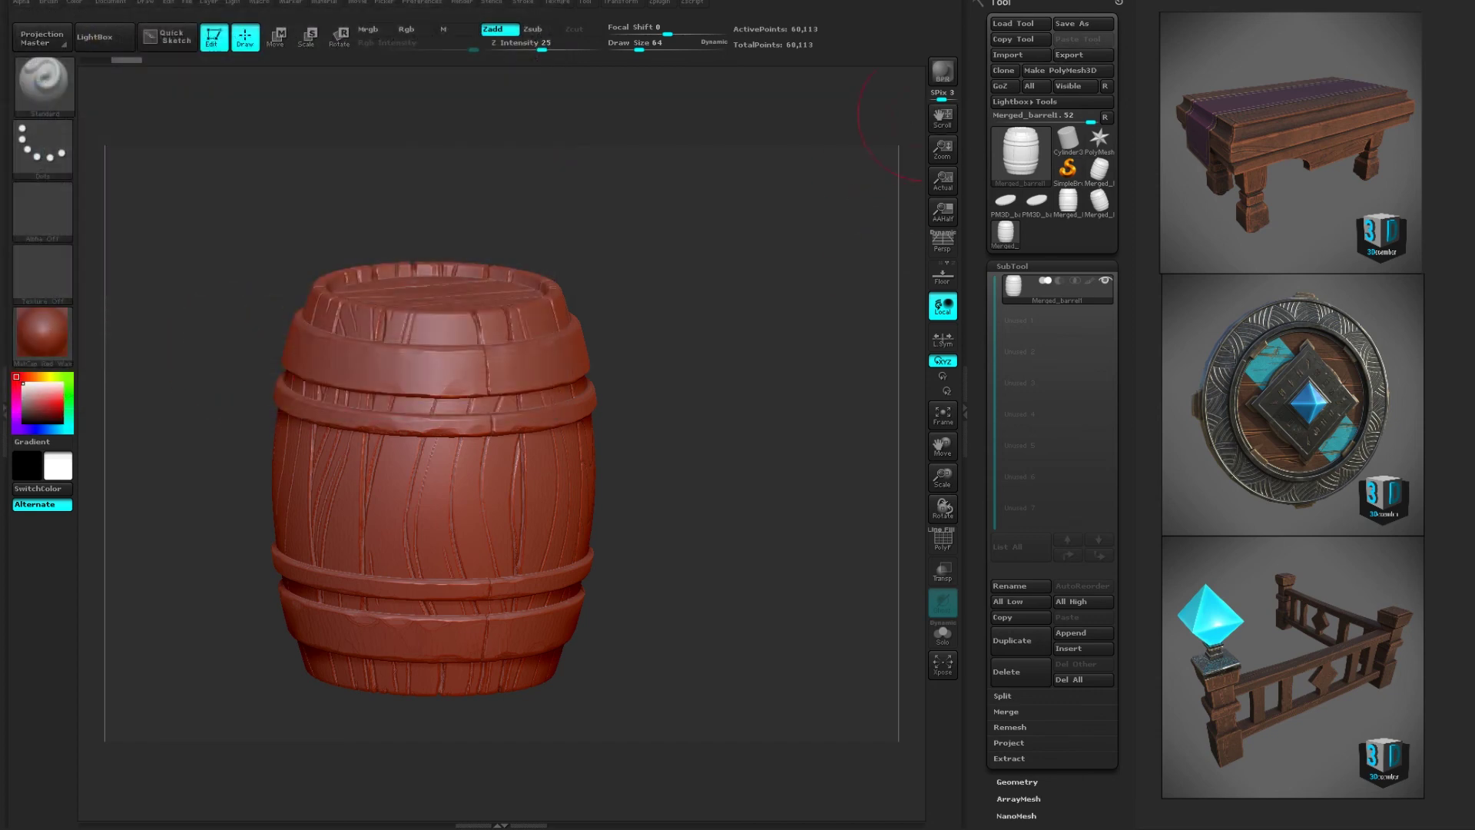